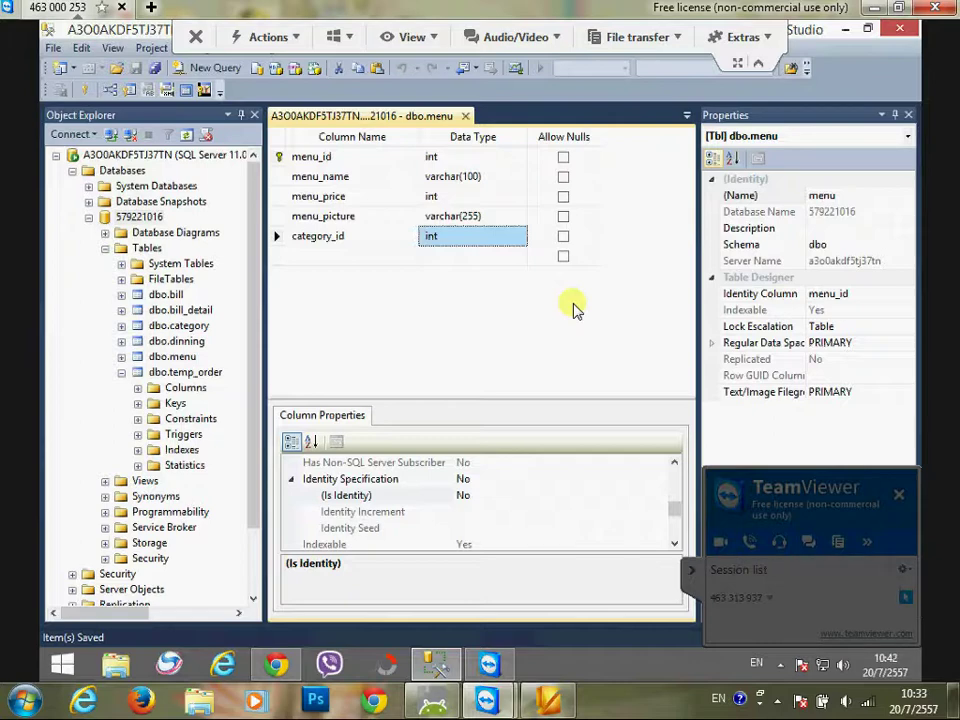
- Close all open table designers and collapse the 579221016 database in Object Explorer
left_click(758, 64)
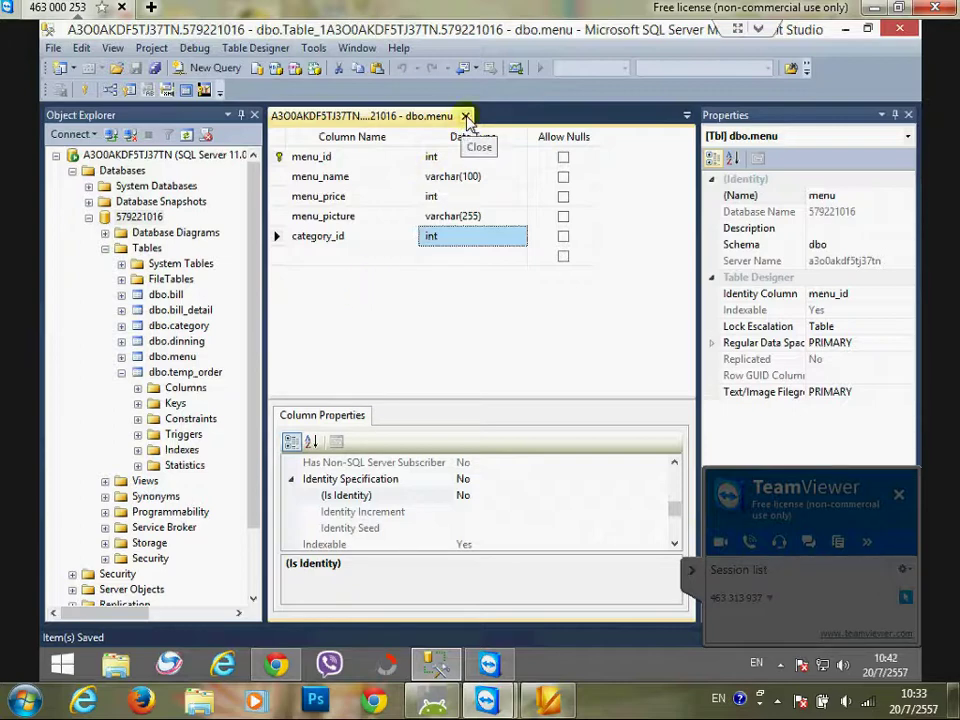
left_click(465, 116)
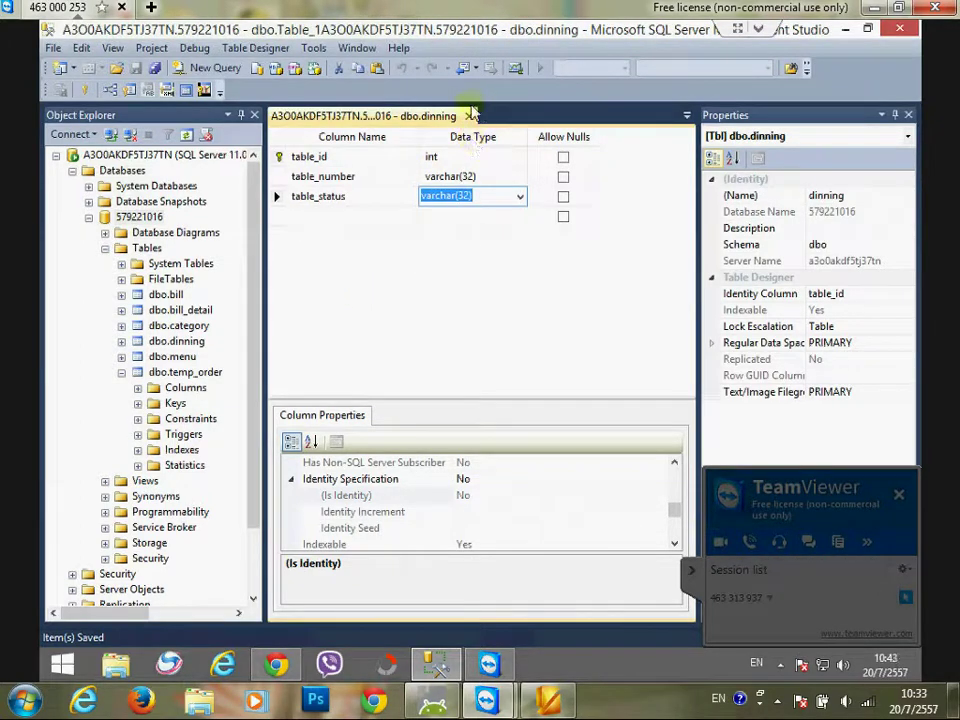
left_click(468, 116)
left_click(468, 116)
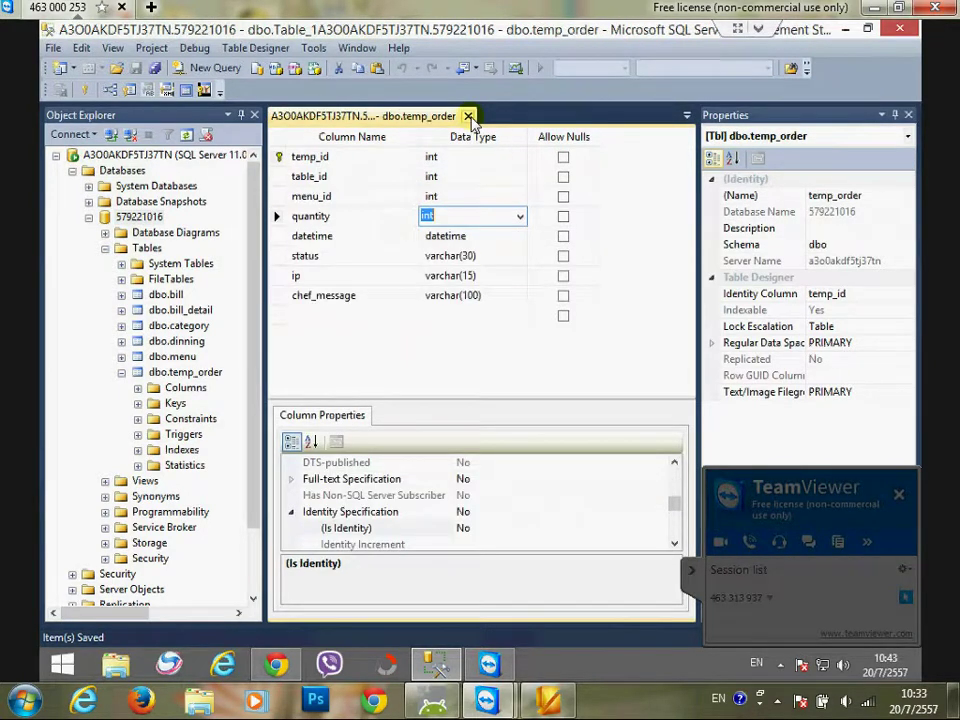
left_click(468, 116)
left_click(468, 116)
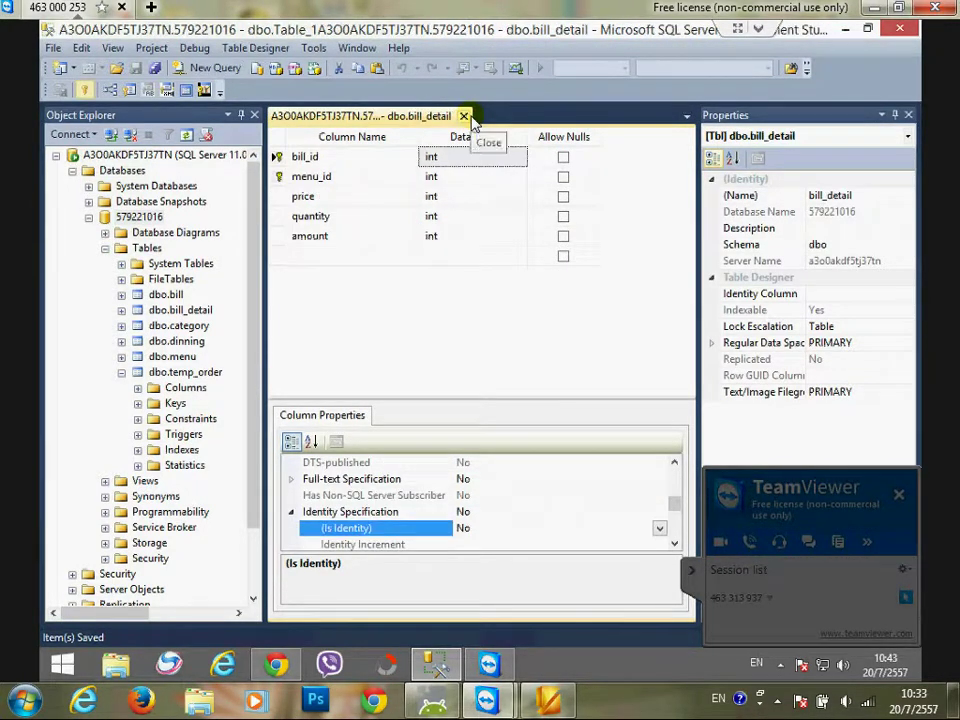
left_click(465, 116)
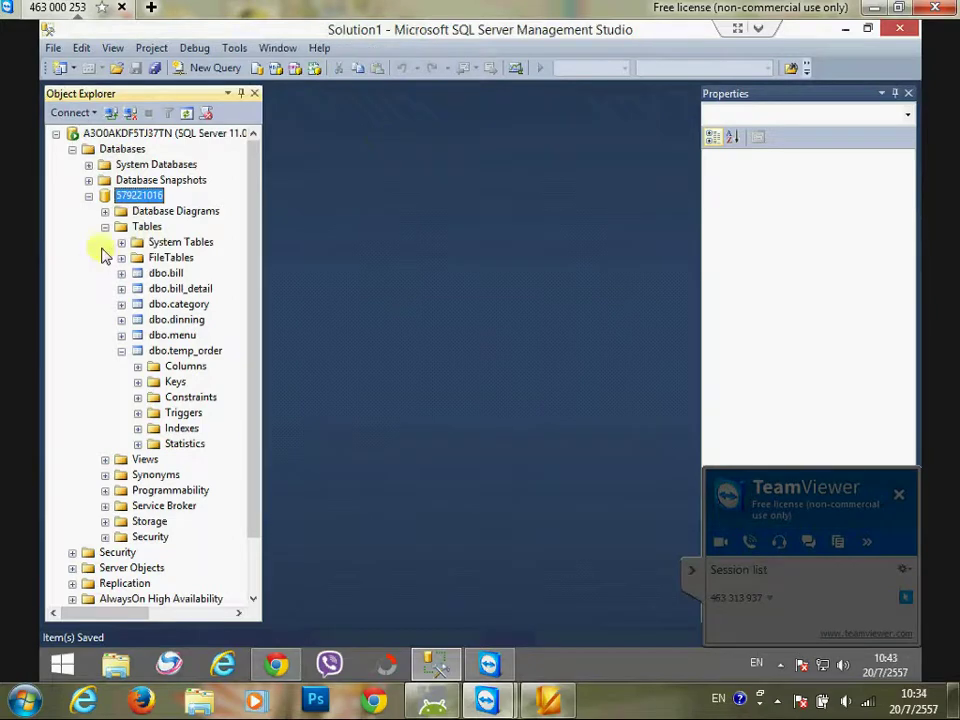
left_click(105, 227)
left_click(88, 196)
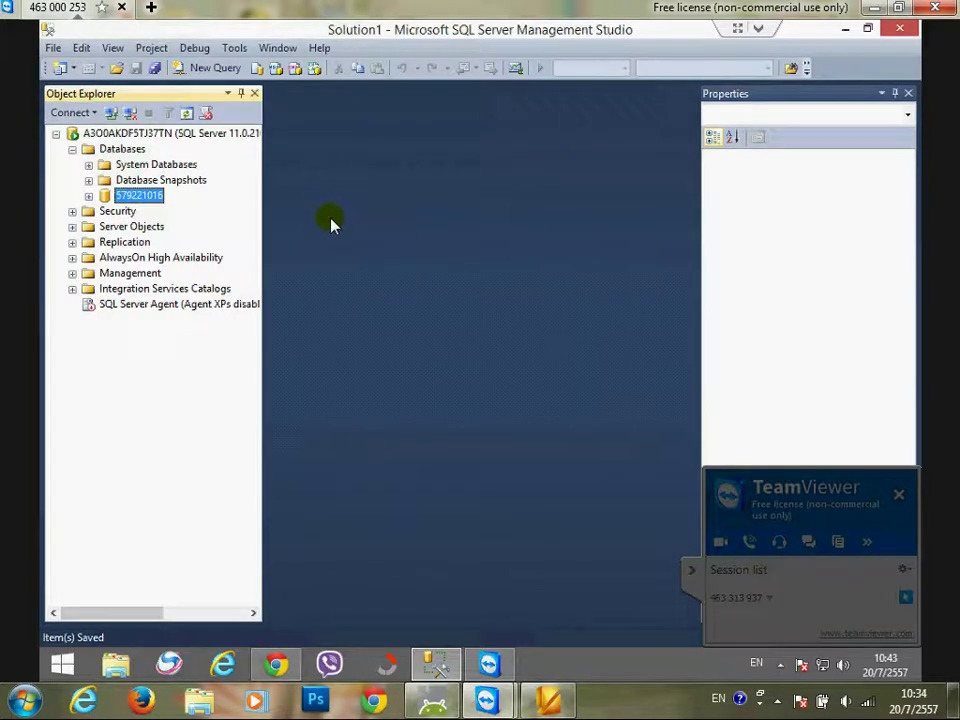
- Switch to File Explorer and create a folder named Database on the F: drive
left_click(117, 664)
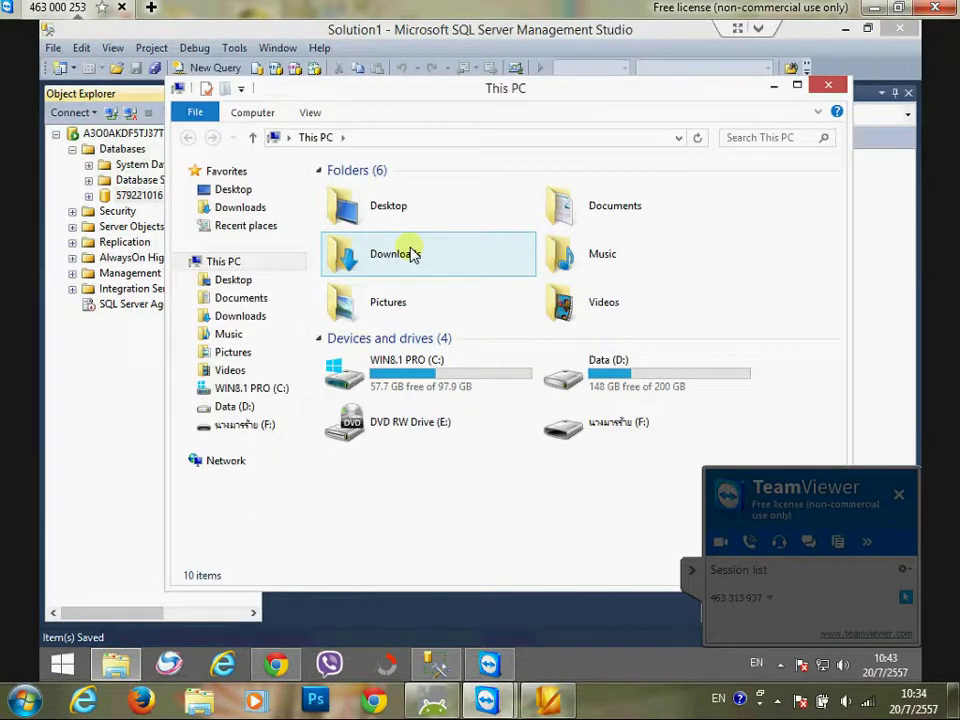
left_click(246, 428)
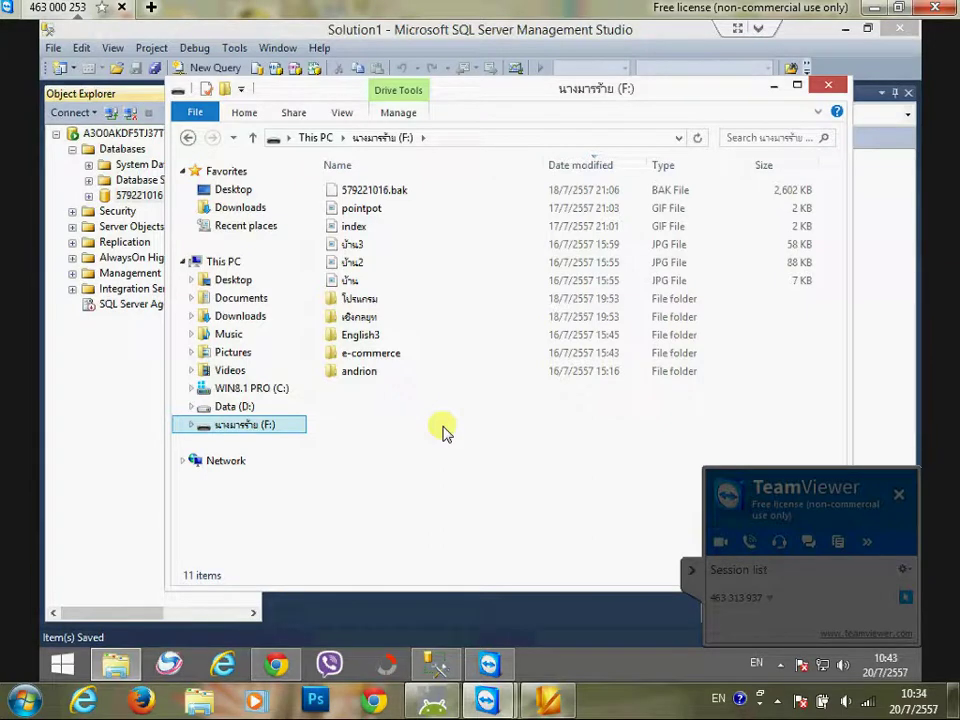
right_click(438, 425)
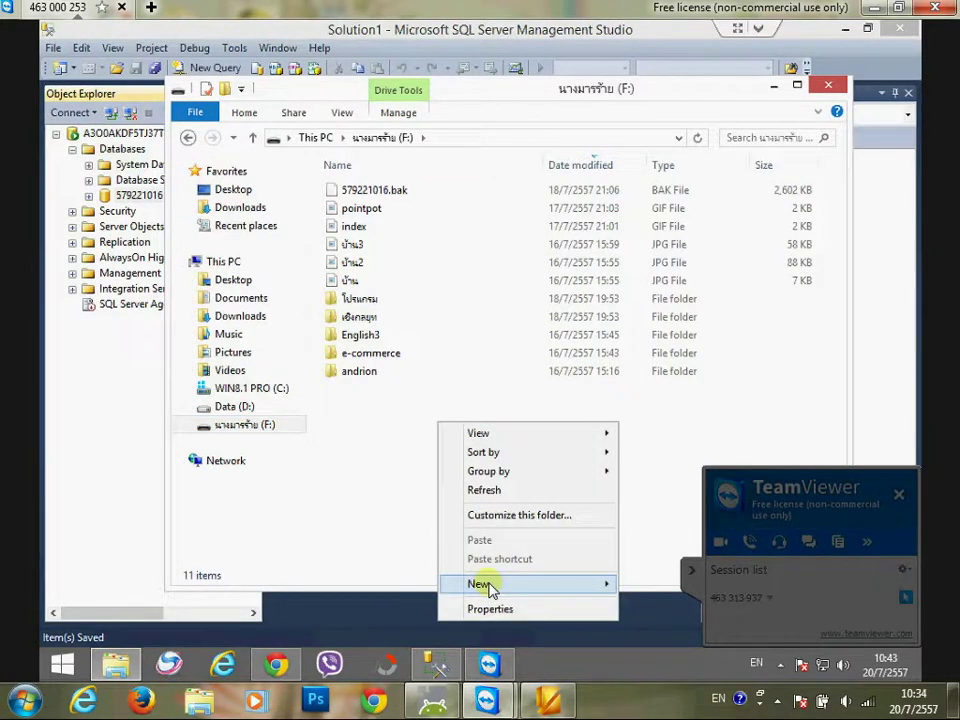
mouse_move(487, 586)
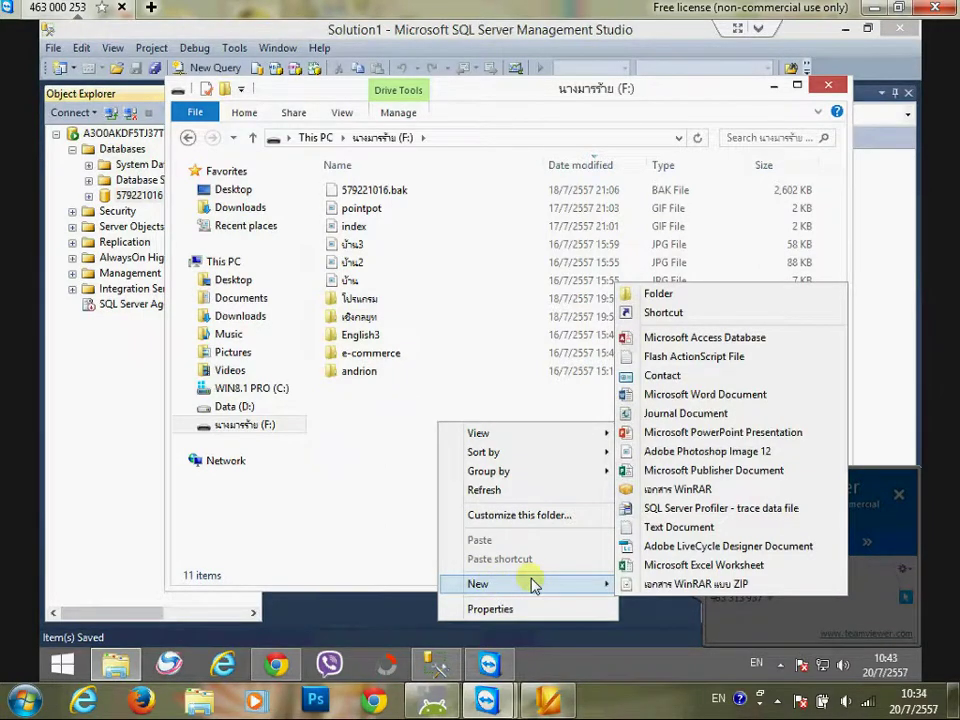
left_click(657, 294)
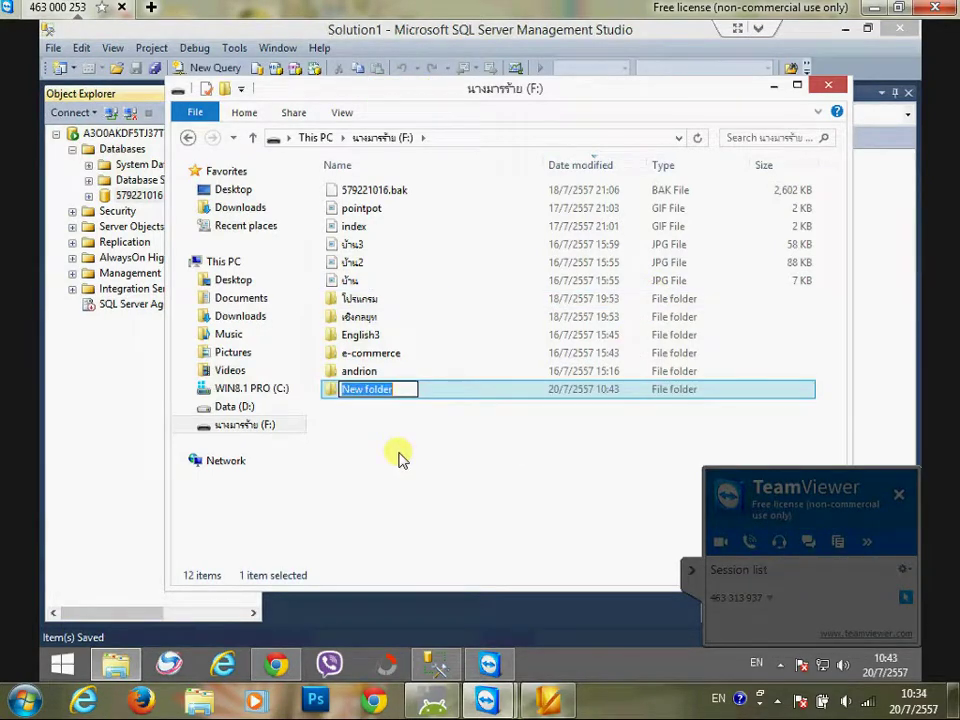
type("Dat")
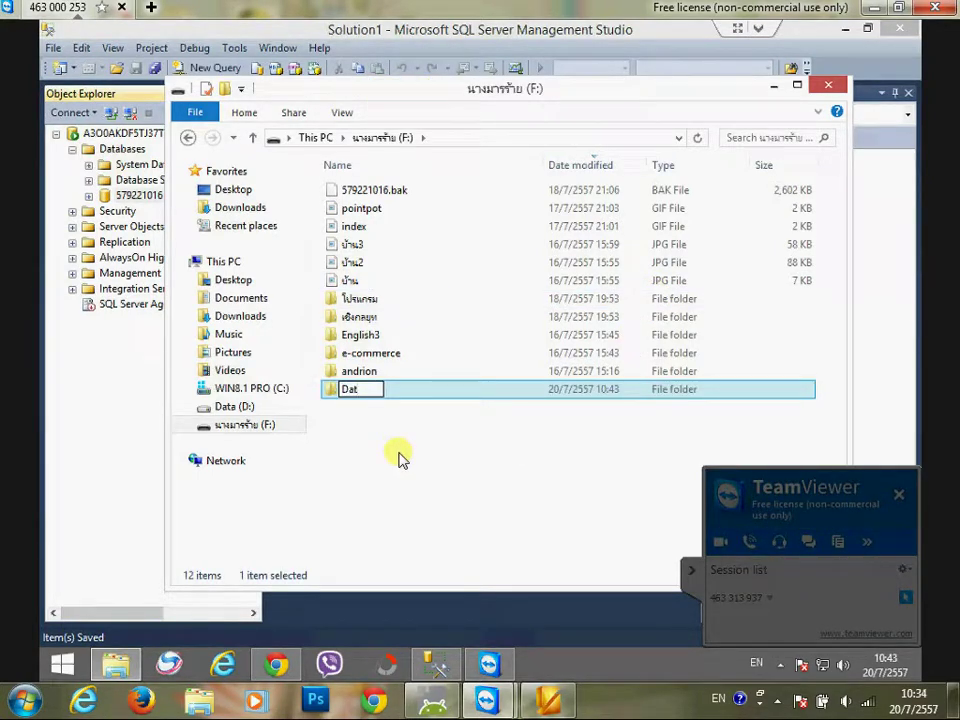
type("abase")
key("Return")
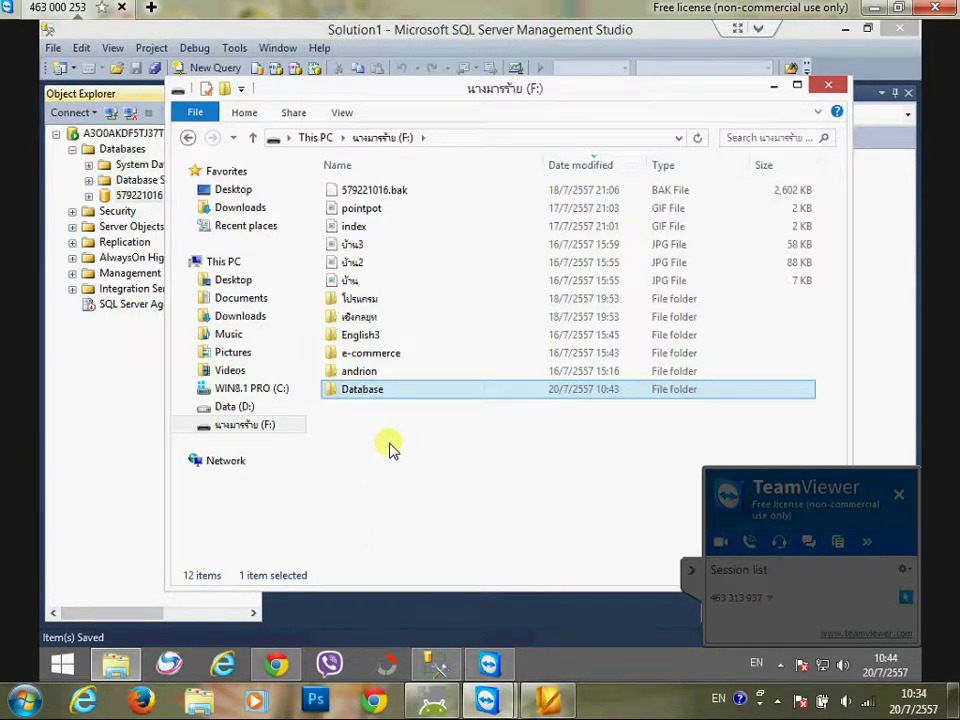
left_click(386, 437)
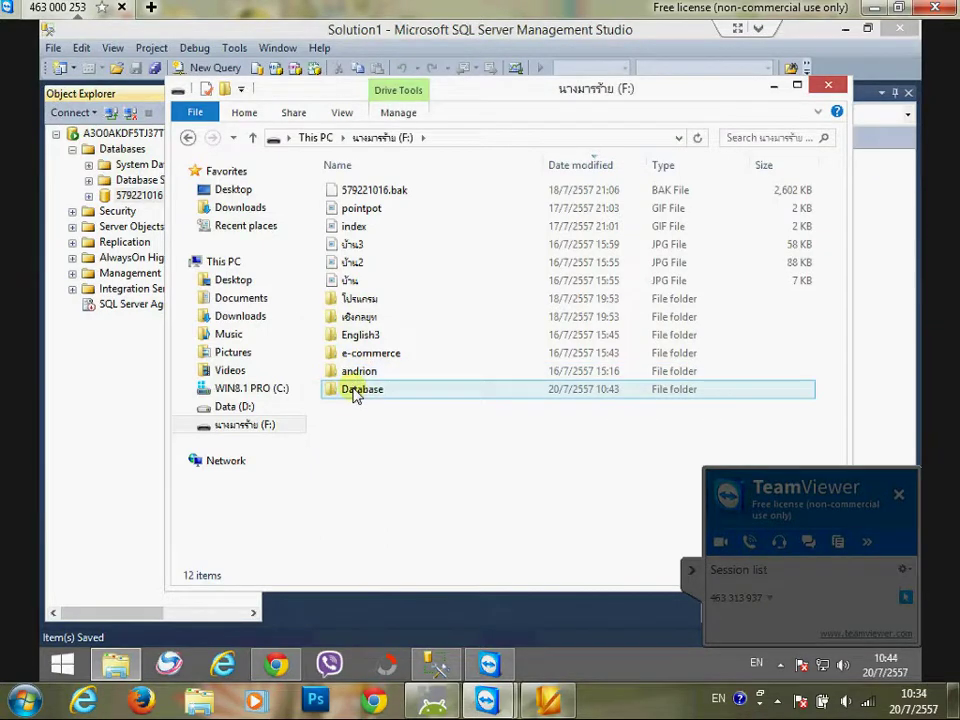
left_click(355, 393)
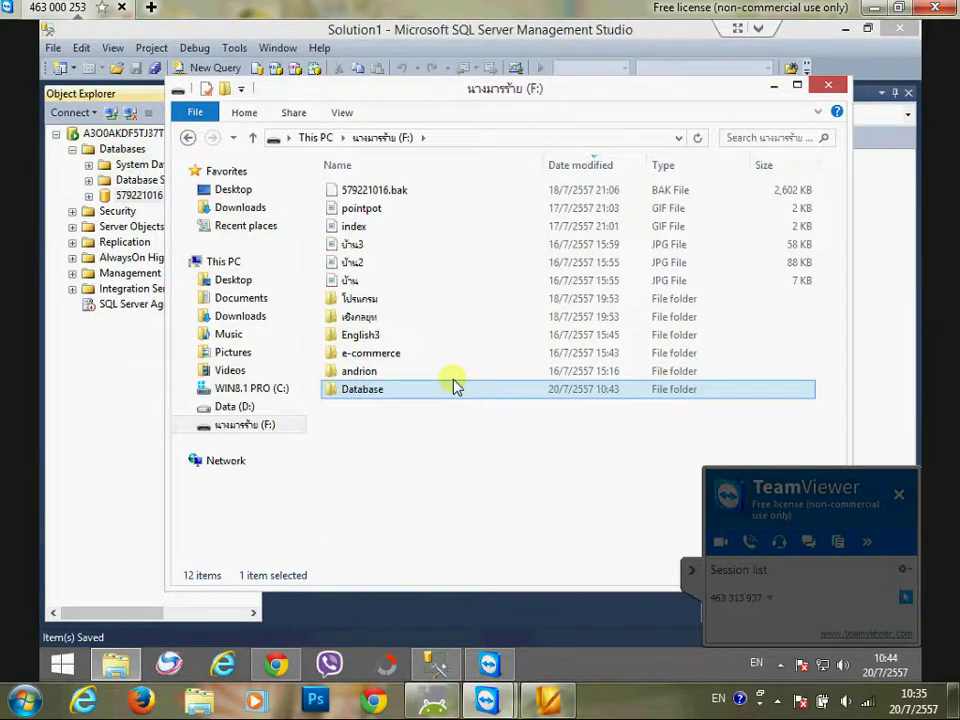
- Return to SQL Server Management Studio, start a backup of the 579221016 database and remove its default destination
left_click(152, 363)
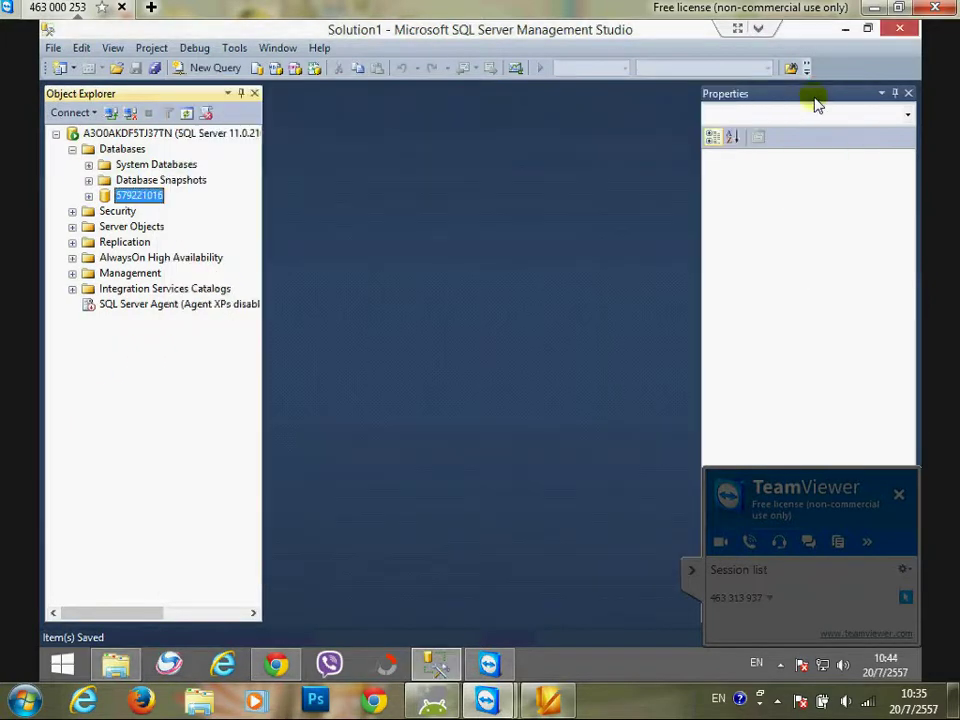
right_click(143, 199)
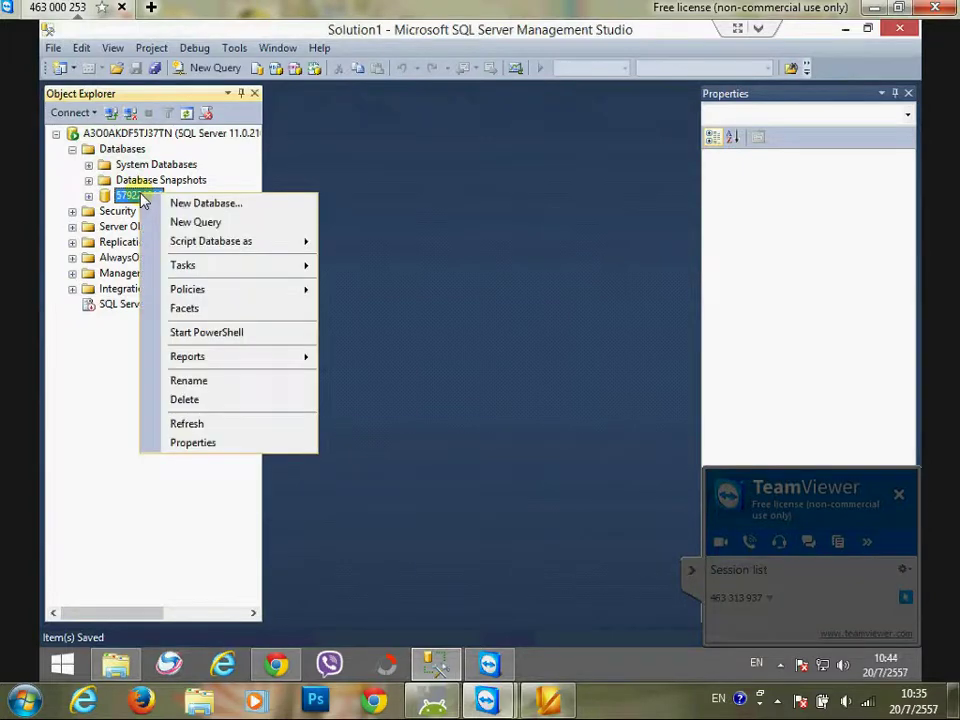
mouse_move(252, 273)
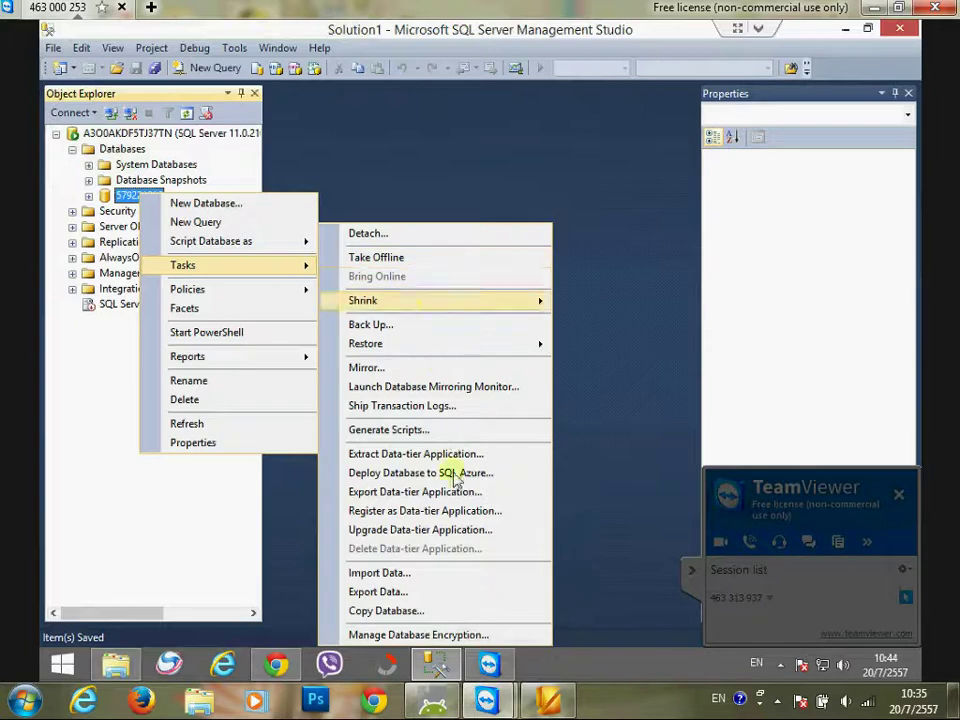
left_click(450, 325)
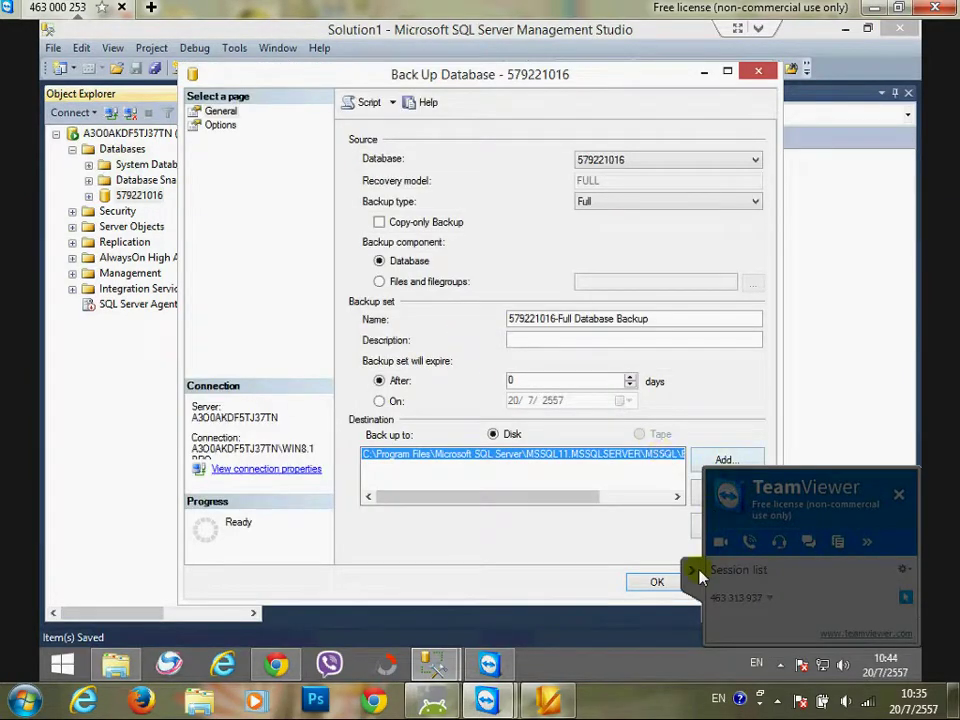
left_click(695, 578)
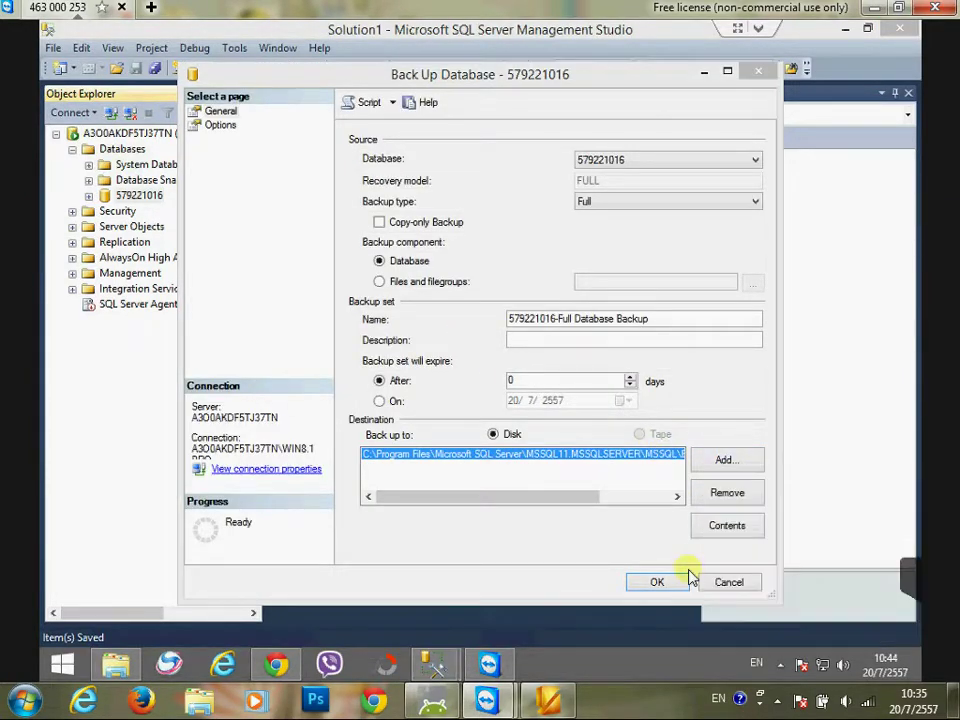
left_click(727, 493)
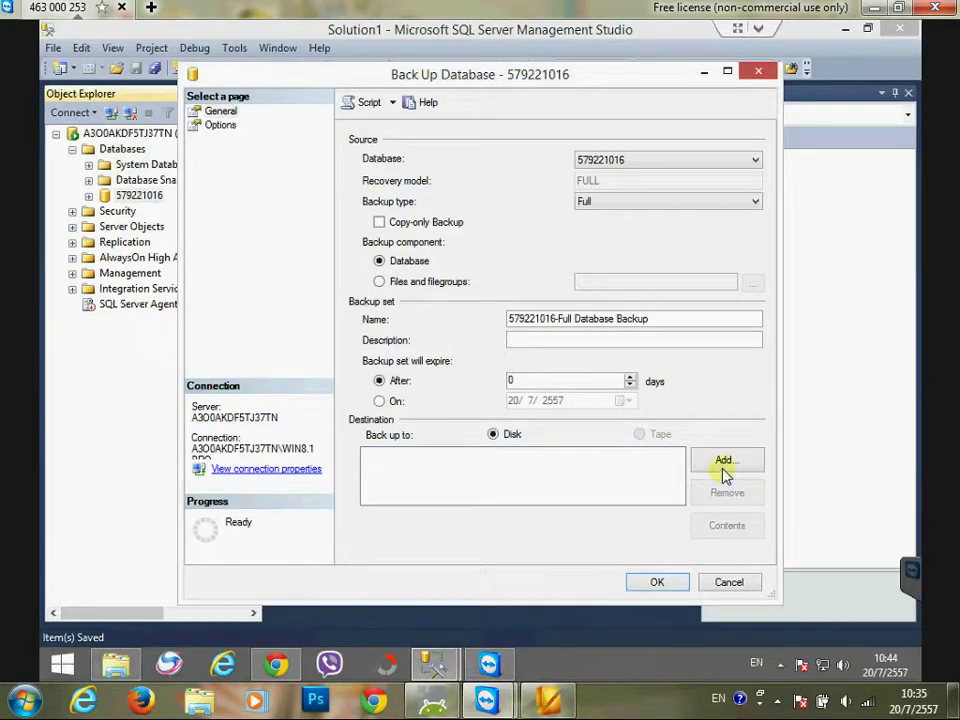
- Add F:\Database\579221016.bak as the disk destination and run the full backup
left_click(724, 460)
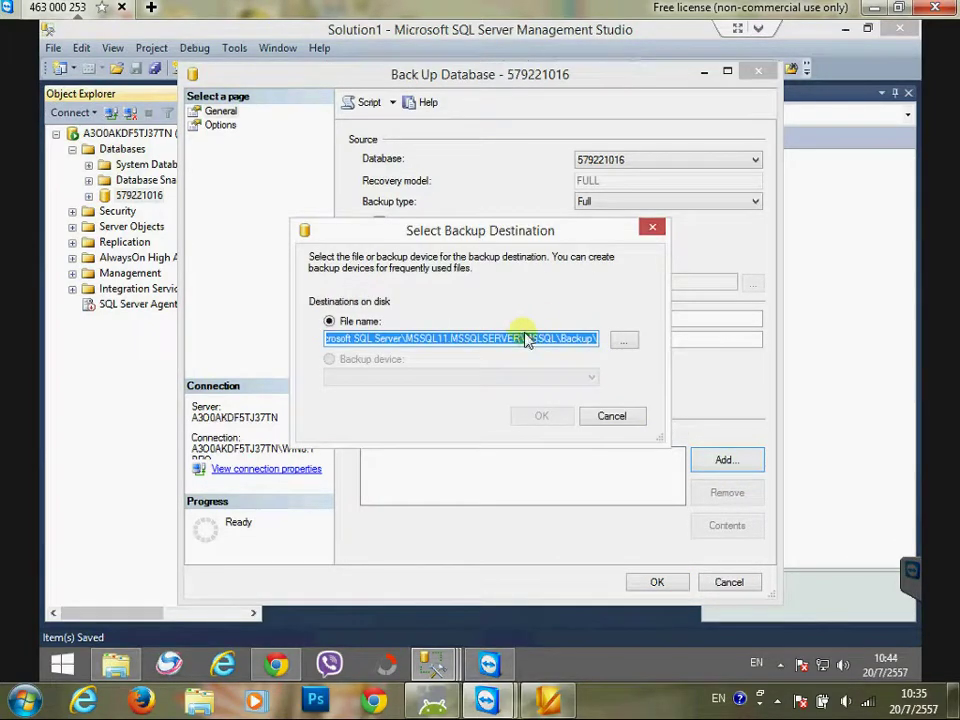
left_click(624, 340)
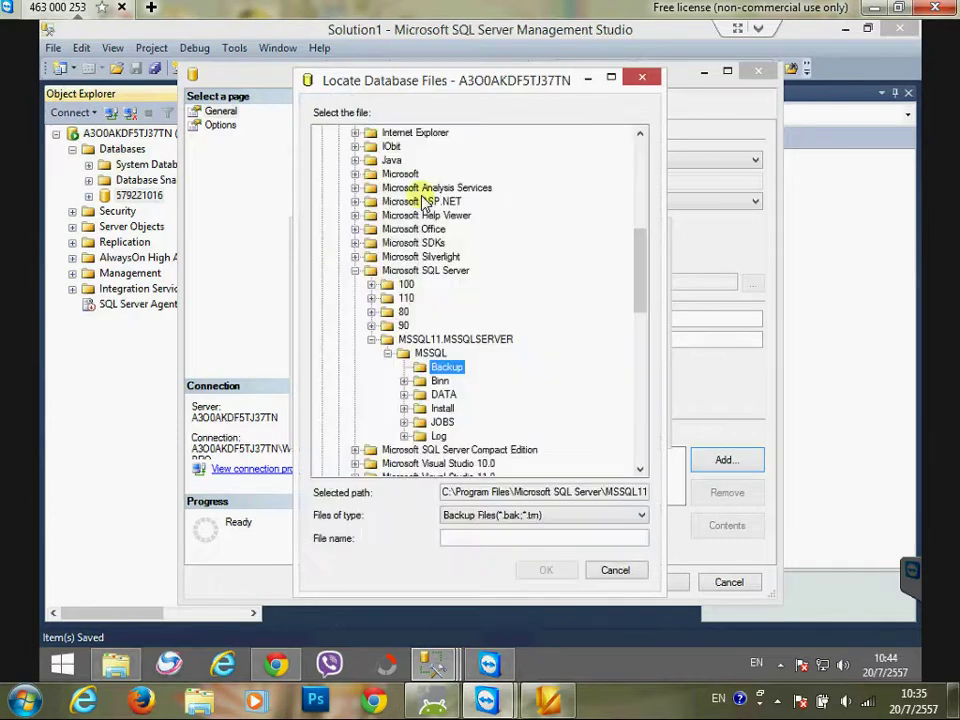
scroll(650, 402, "down", 15)
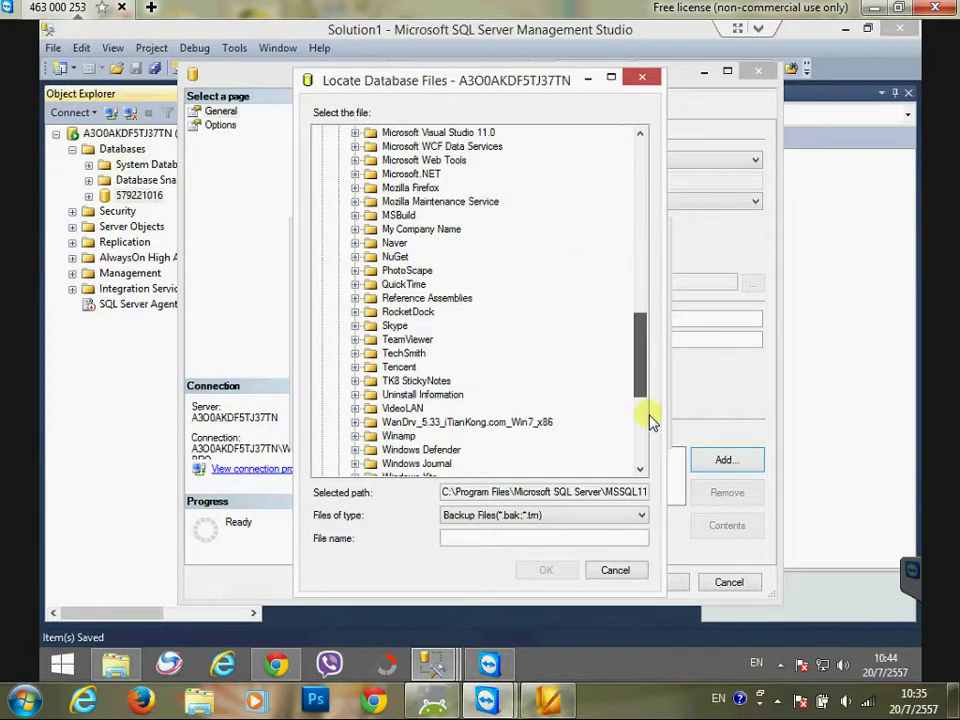
left_click(324, 464)
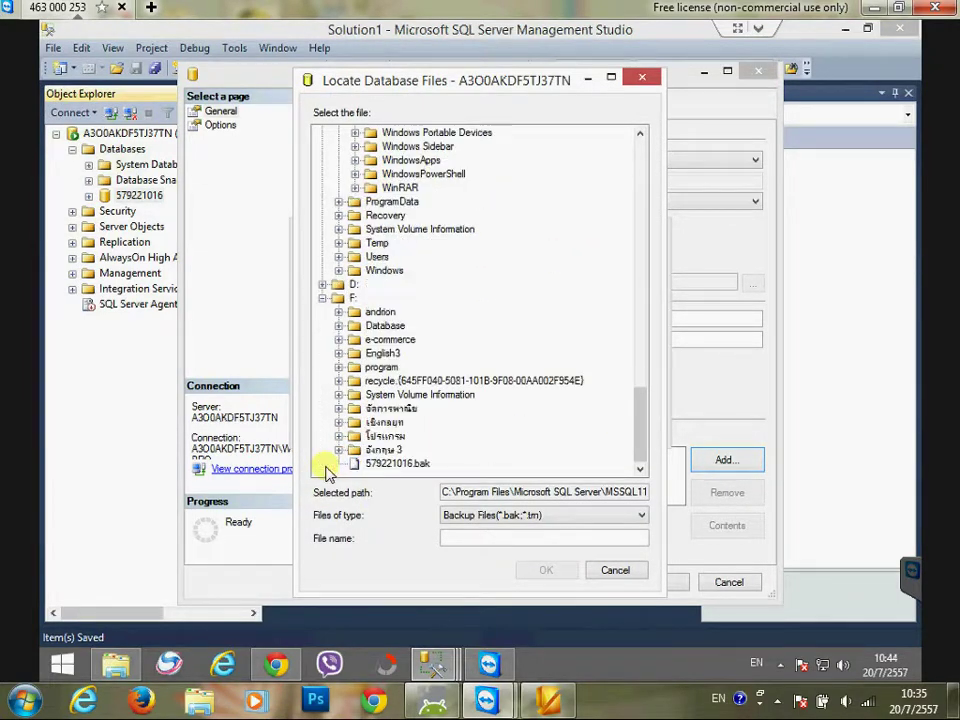
left_click(382, 326)
left_click(455, 541)
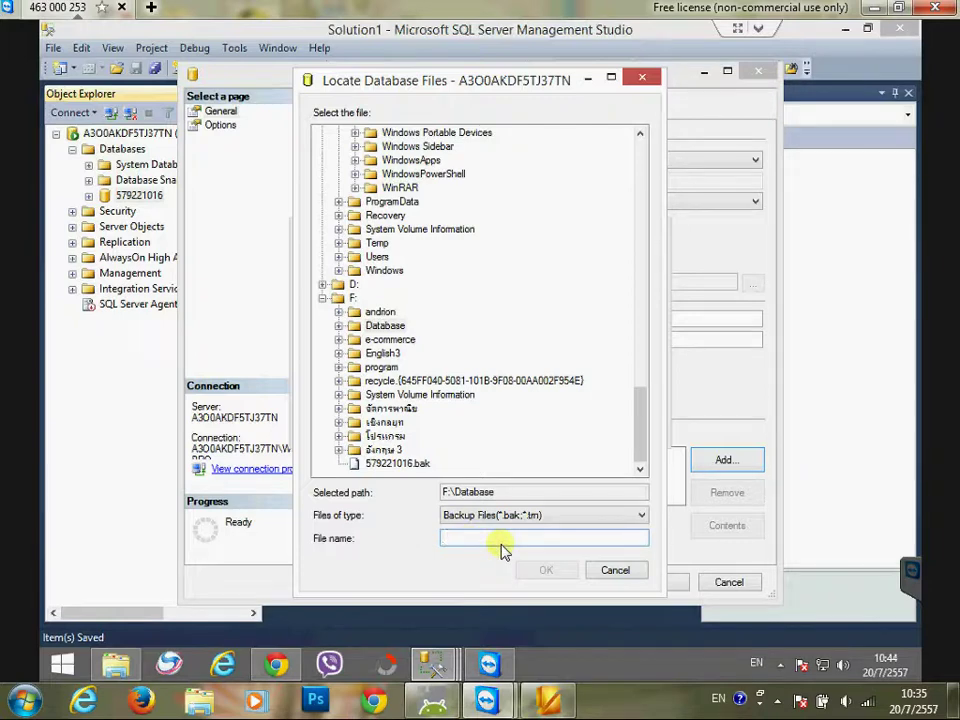
type("57922")
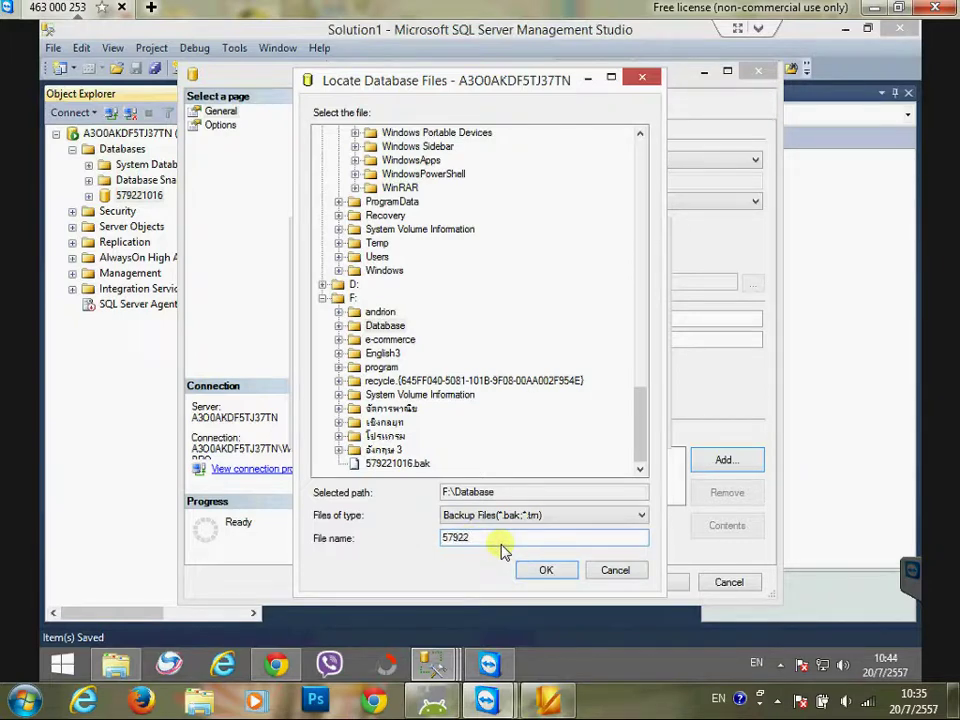
type("1016.bak")
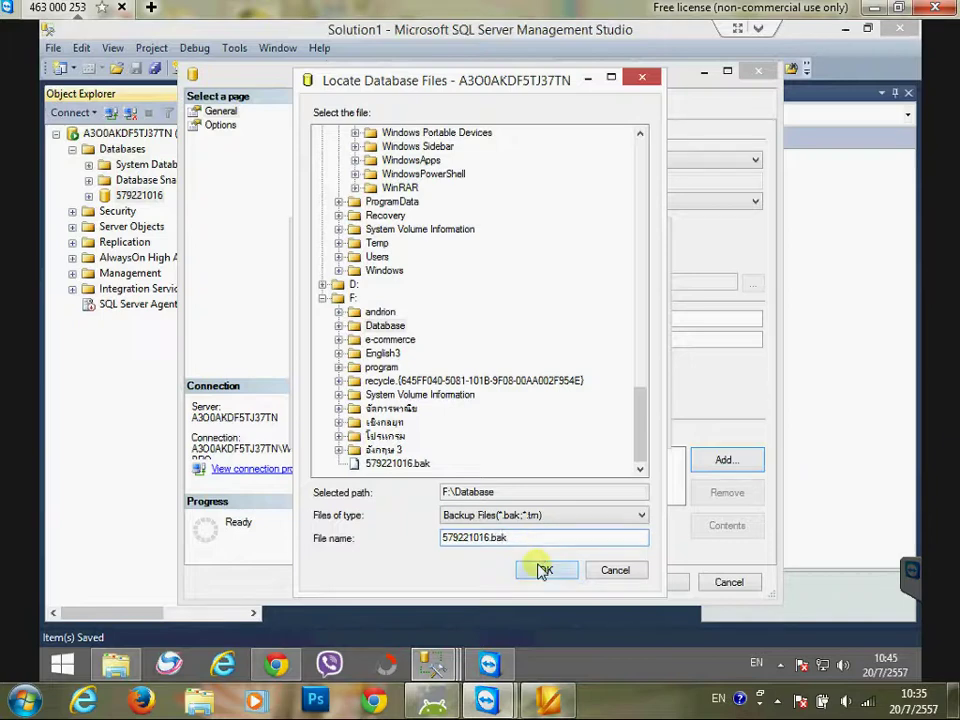
left_click(541, 570)
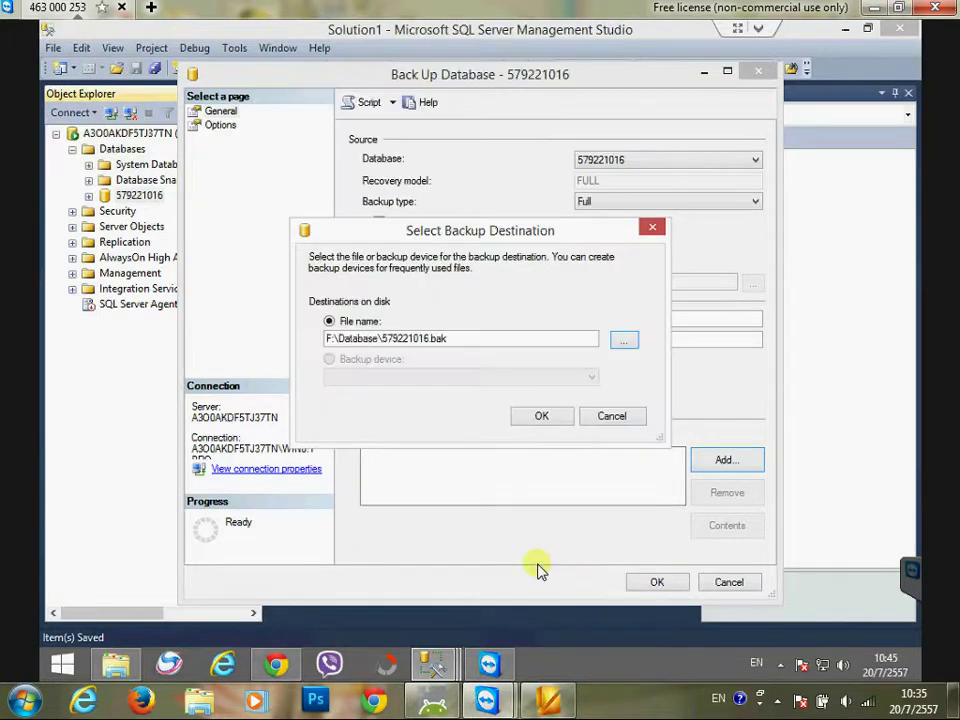
left_click(538, 417)
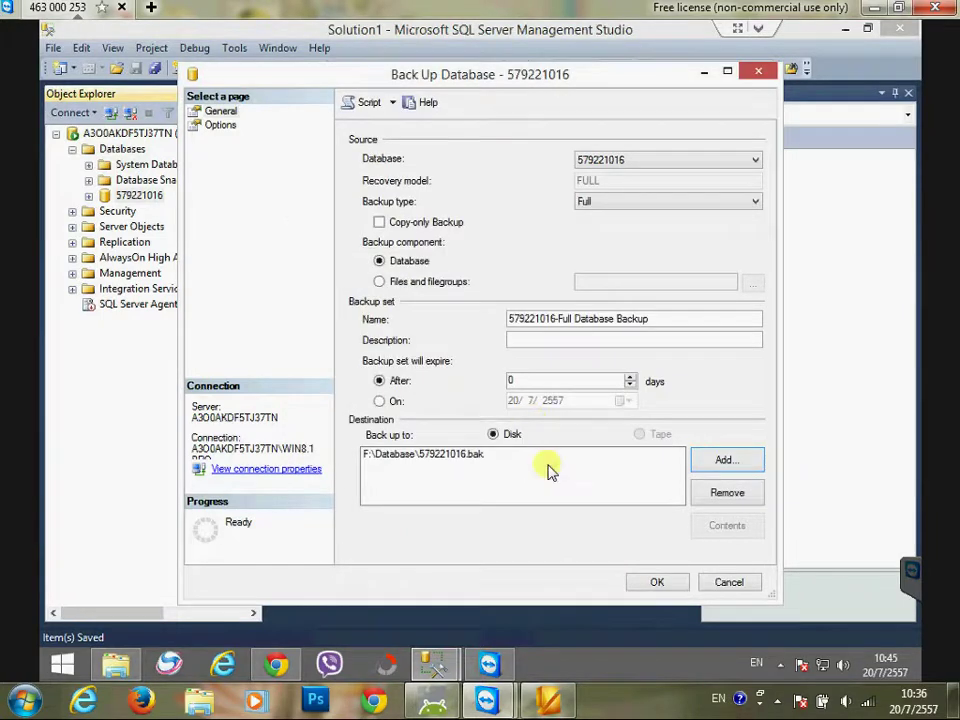
left_click(652, 583)
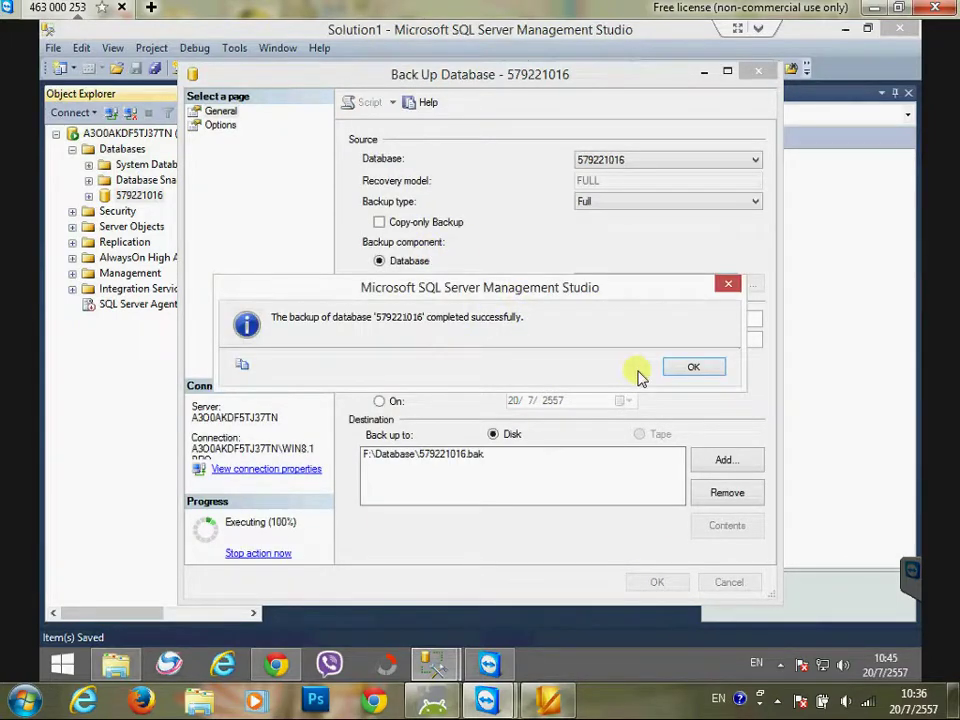
left_click(688, 368)
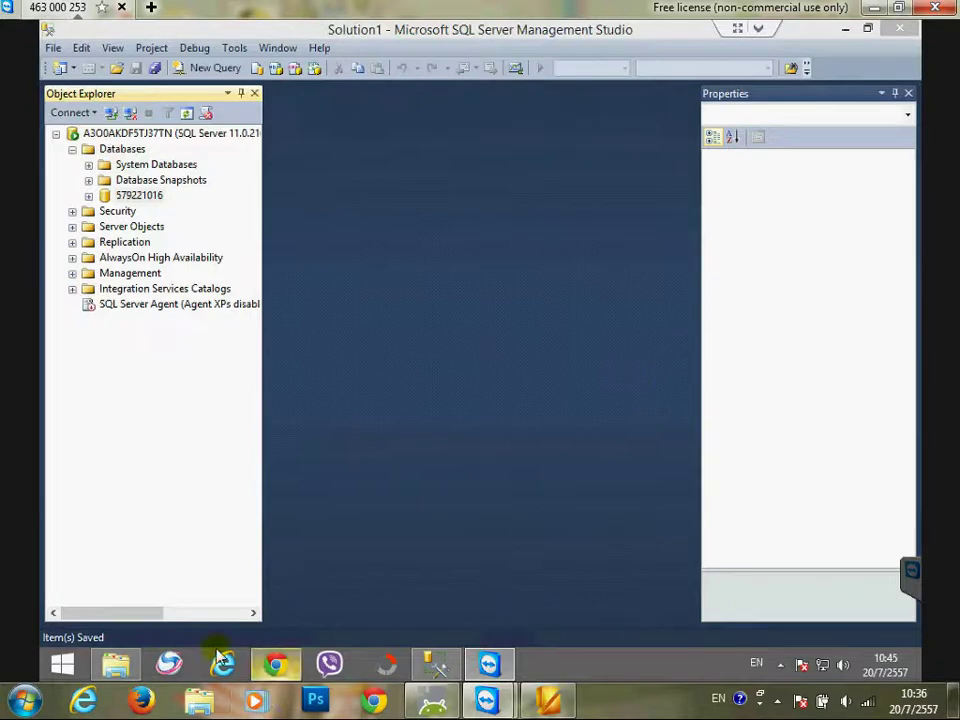
- Switch to File Explorer and check the Database folder on the F: drive for the backup file 579221016.bak
left_click(115, 664)
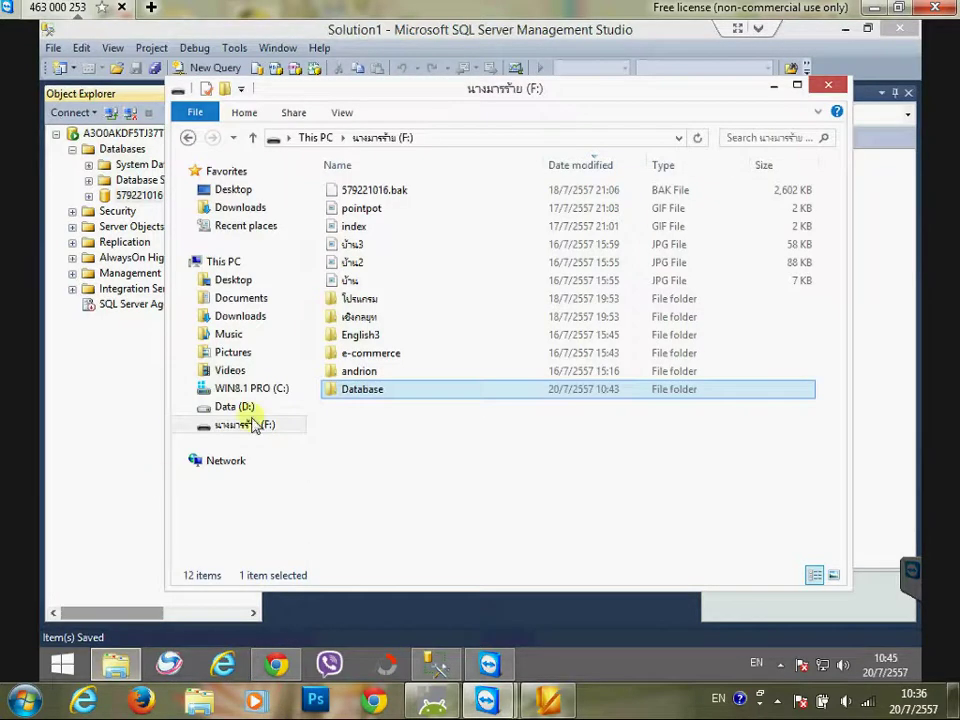
double_click(340, 392)
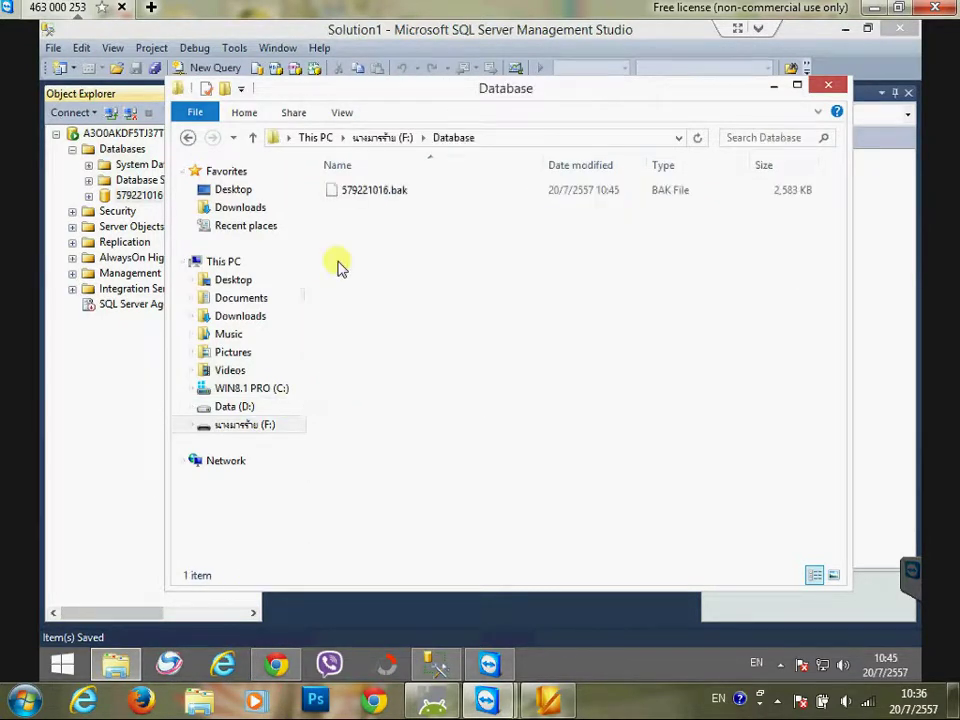
left_click(362, 198)
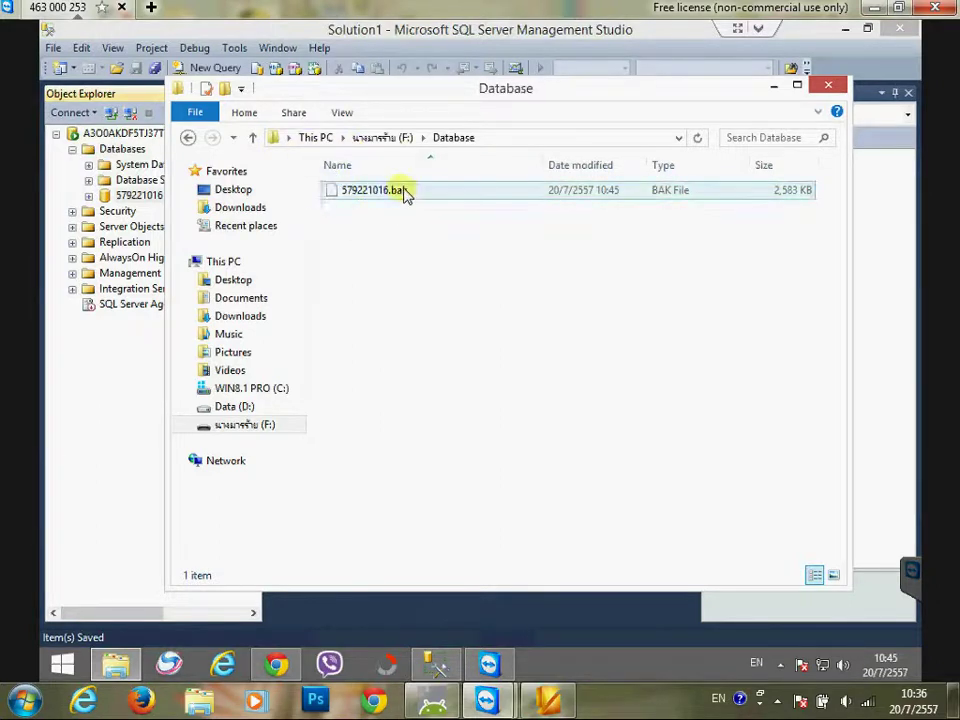
- Return to SQL Server Management Studio and start a new database named rungnapa
left_click(97, 402)
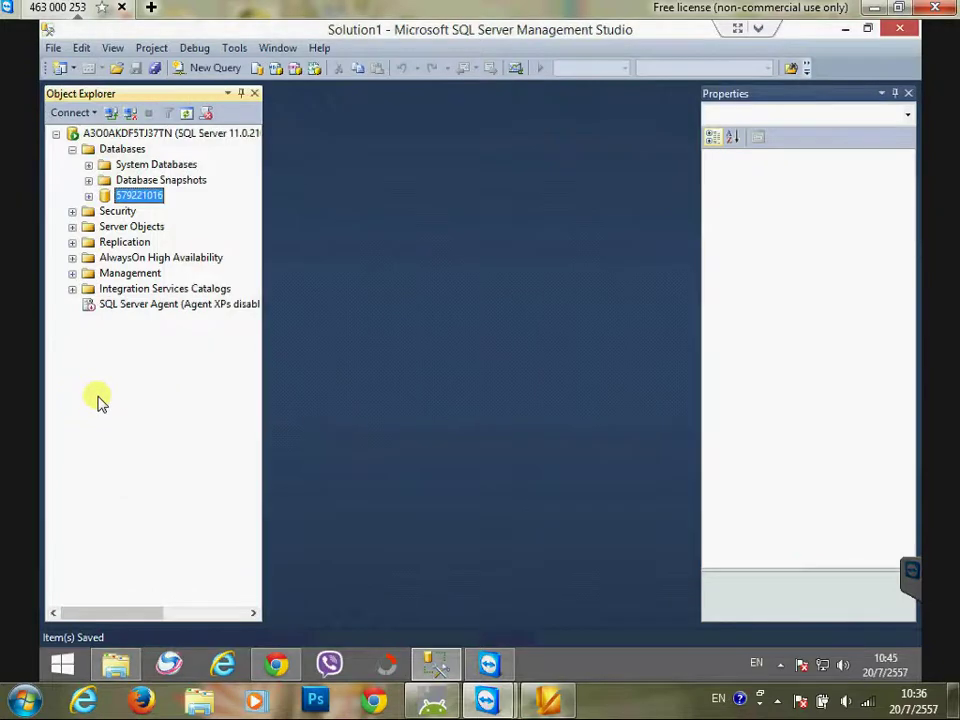
left_click(123, 152)
right_click(124, 154)
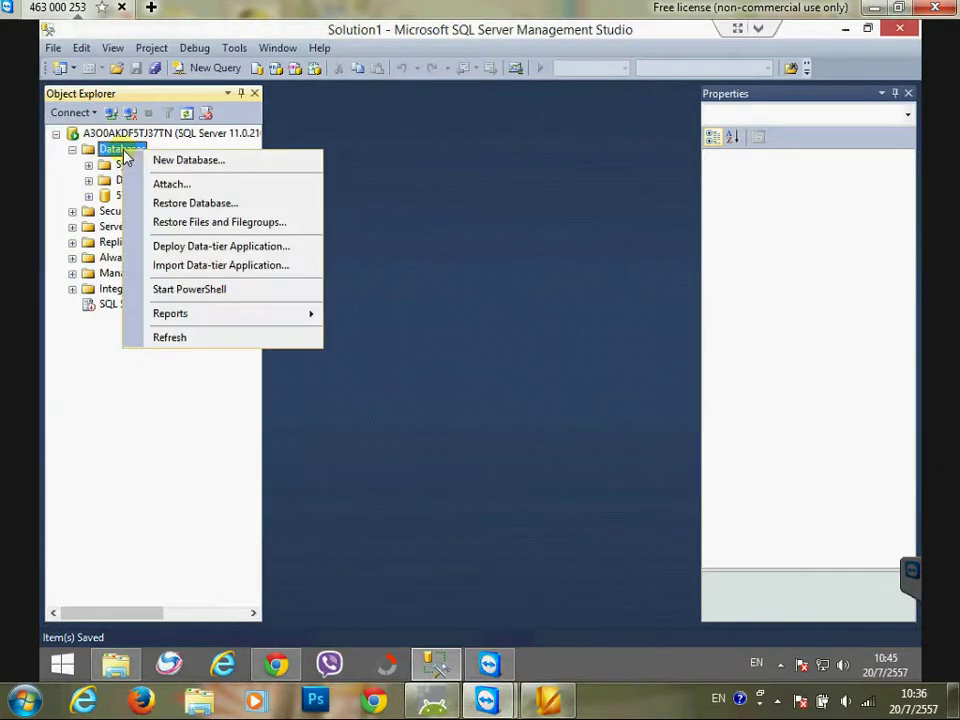
left_click(183, 163)
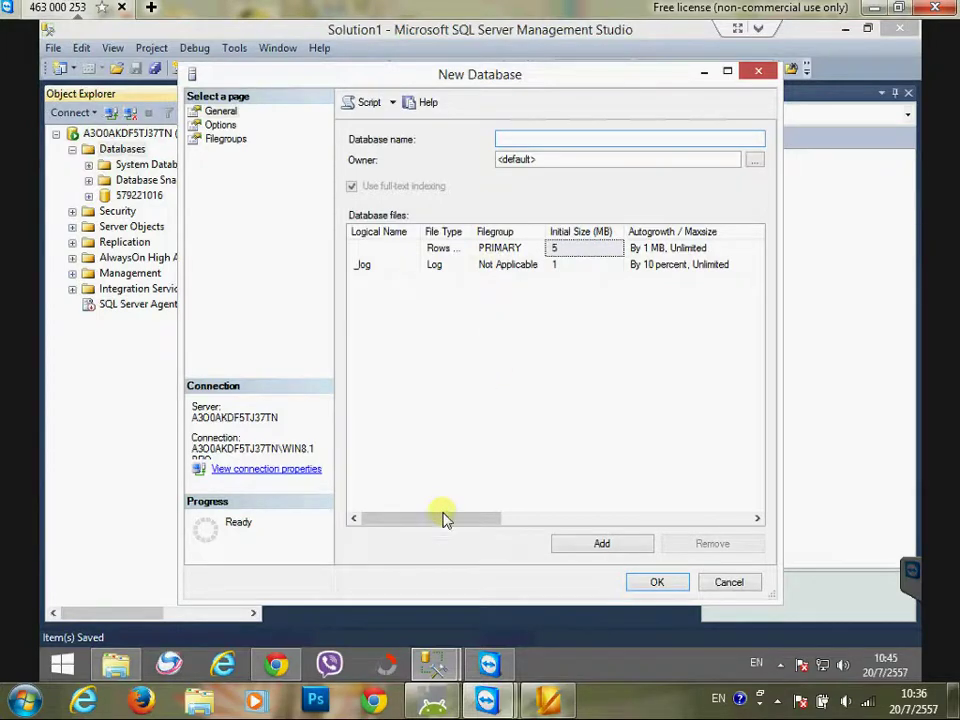
left_click(557, 144)
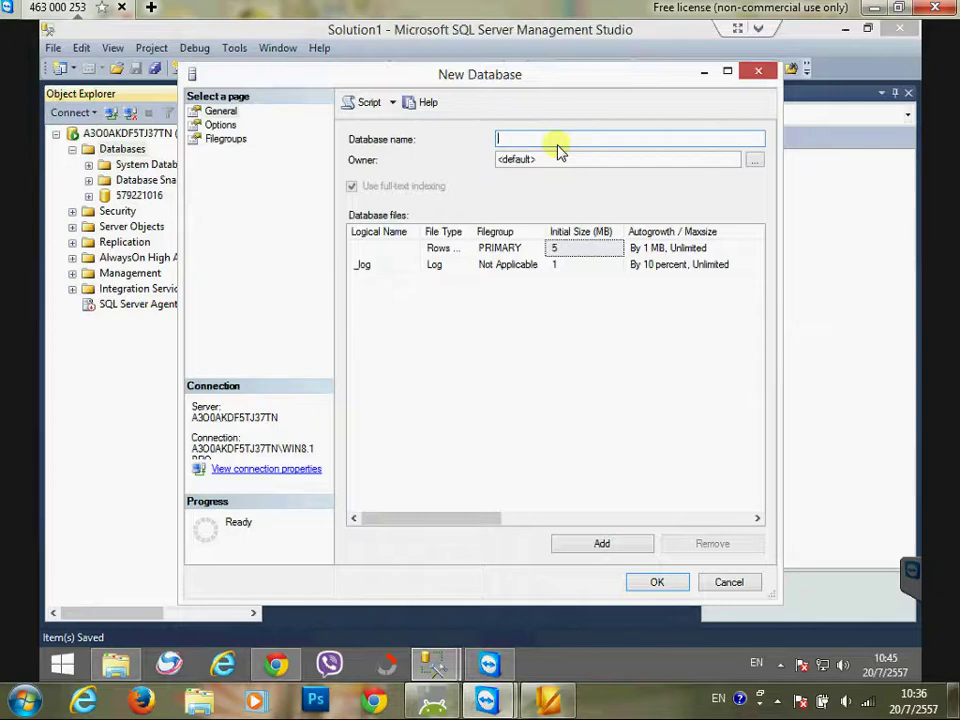
type("rungnapa")
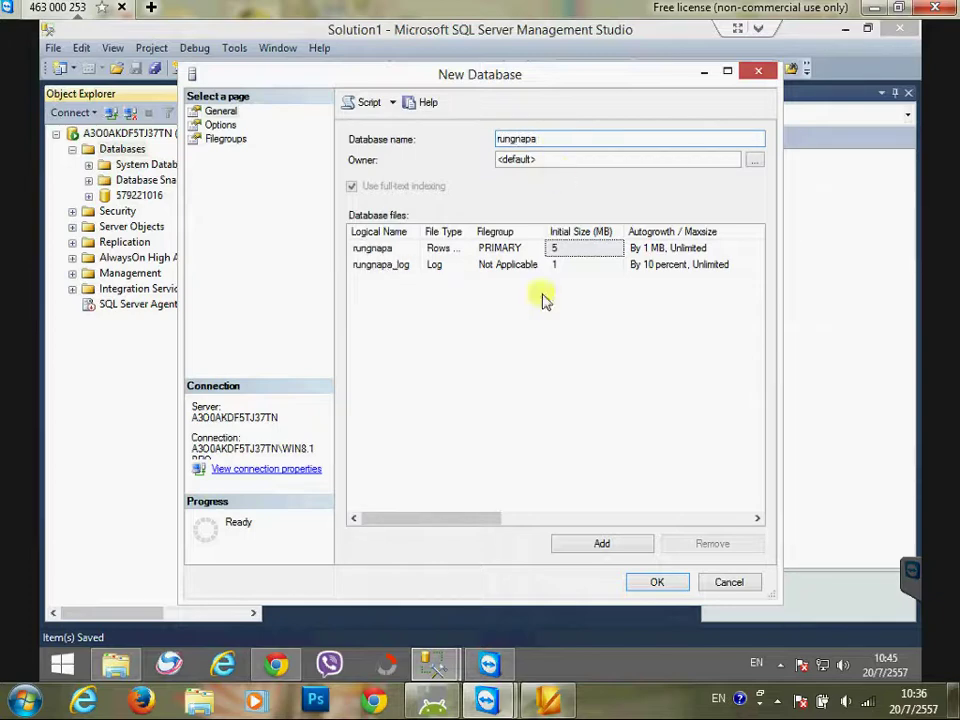
- Set the path of the rungnapa data file to the folder F:\Database
left_click_drag(461, 523, 622, 518)
left_click_drag(640, 518, 603, 514)
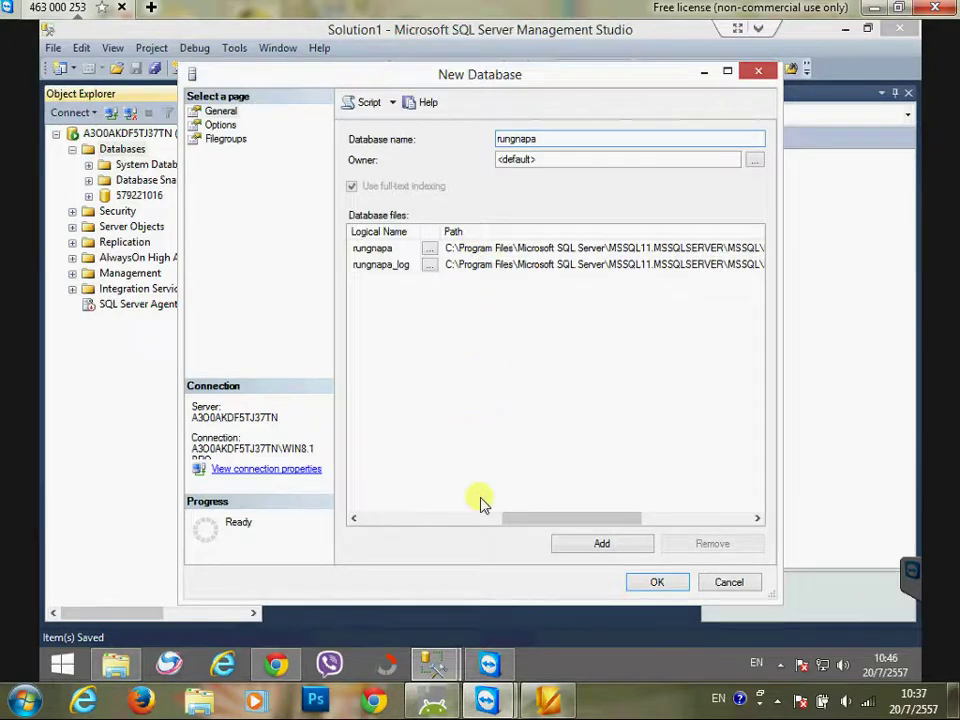
scroll(610, 516, "right", 3)
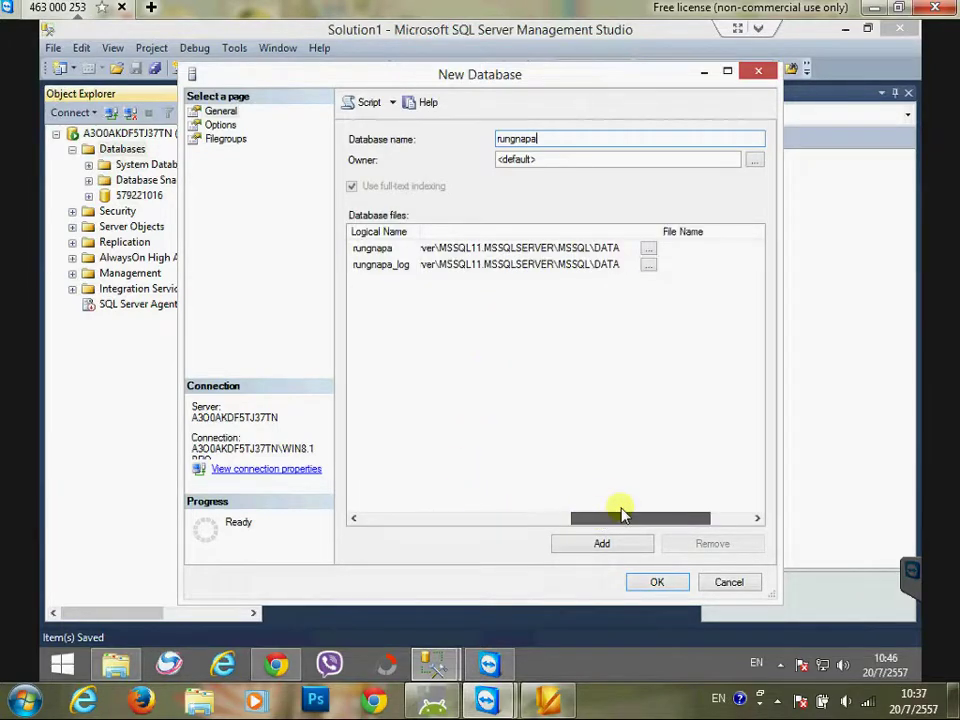
scroll(648, 246, "right", 2)
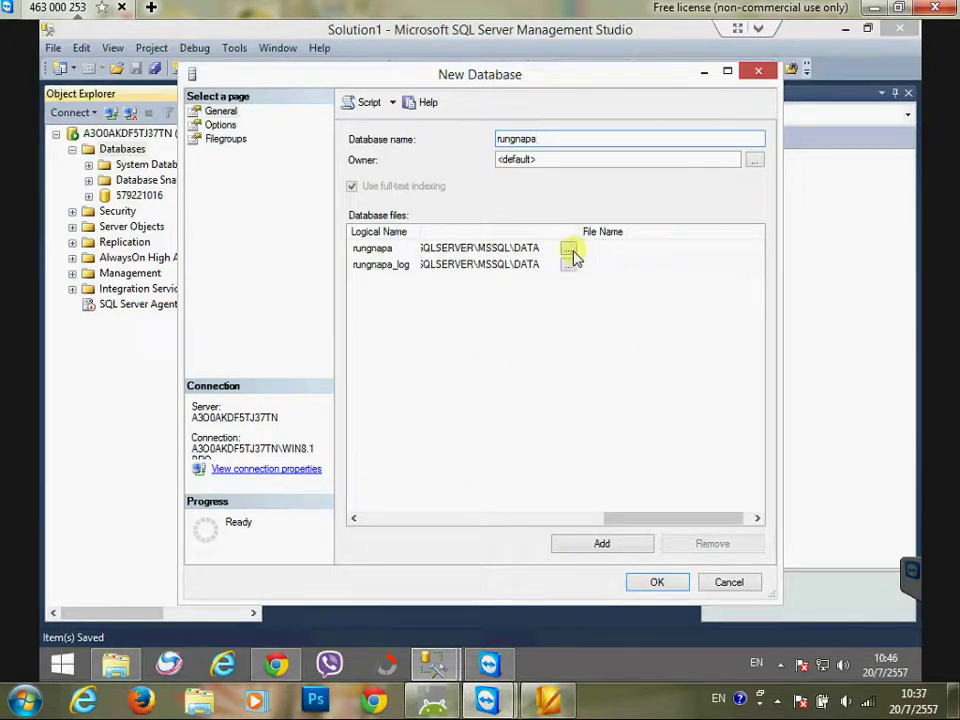
left_click(572, 252)
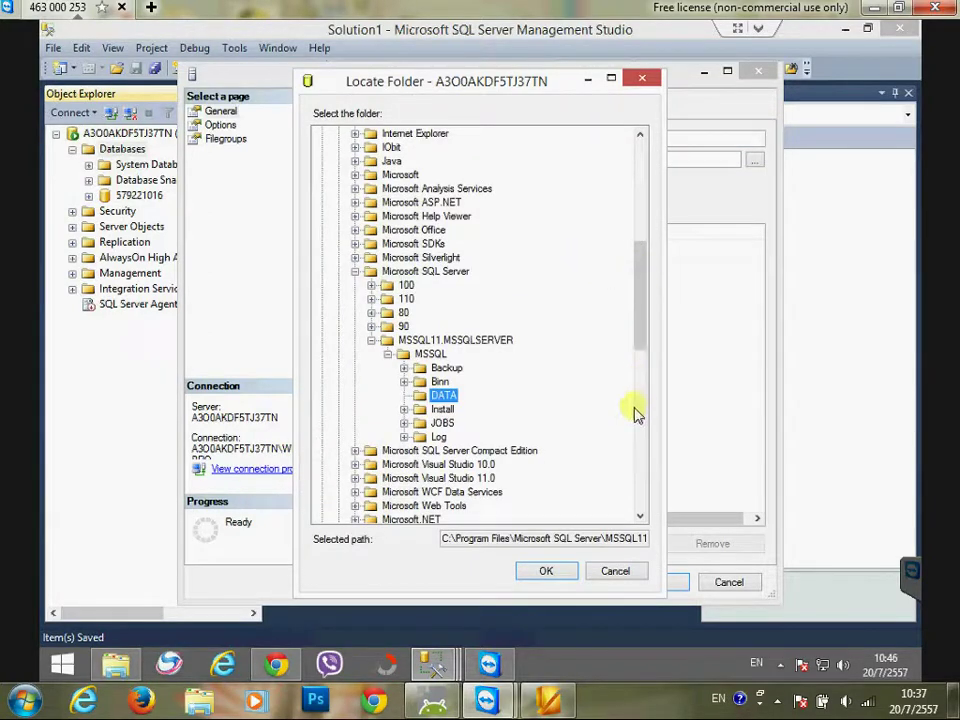
scroll(636, 345, "down", 3)
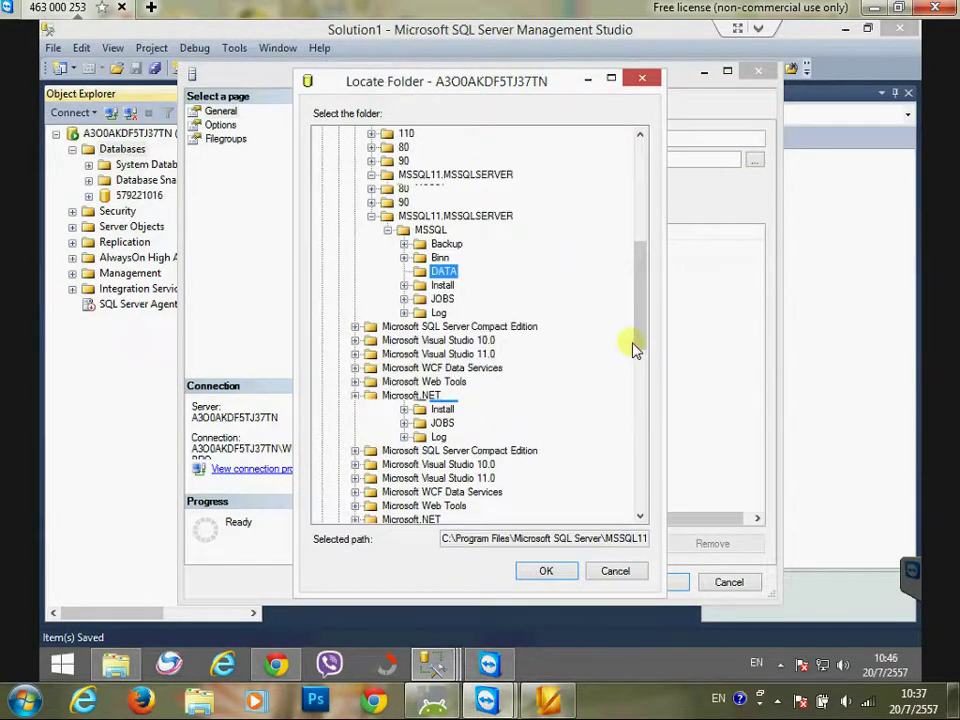
scroll(639, 369, "down", 6)
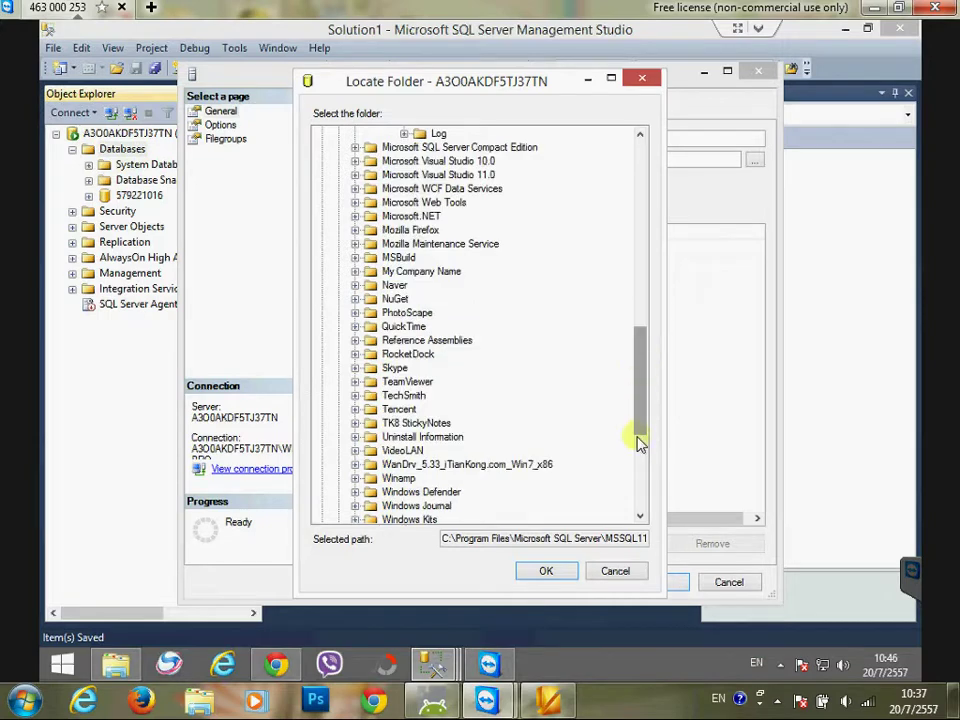
scroll(634, 495, "down", 3)
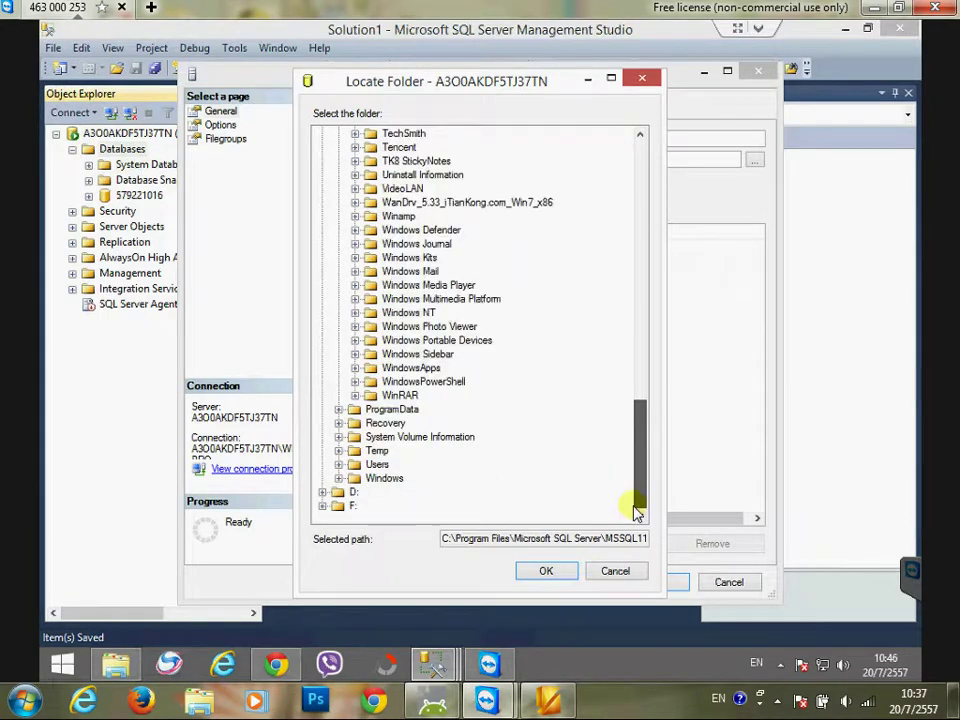
left_click(323, 507)
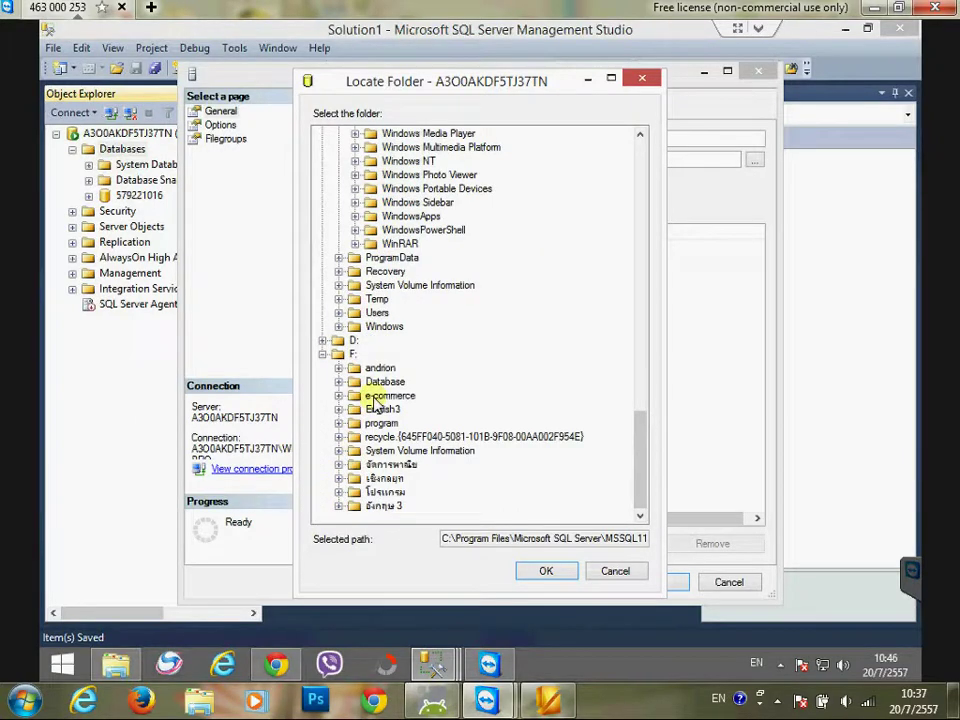
left_click(380, 383)
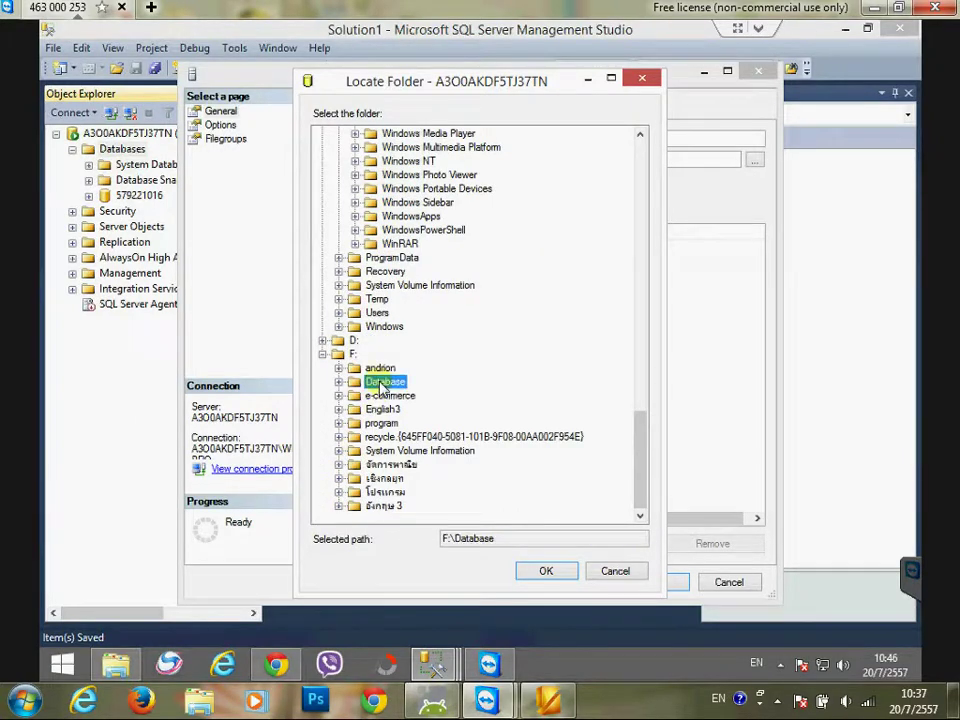
left_click(537, 574)
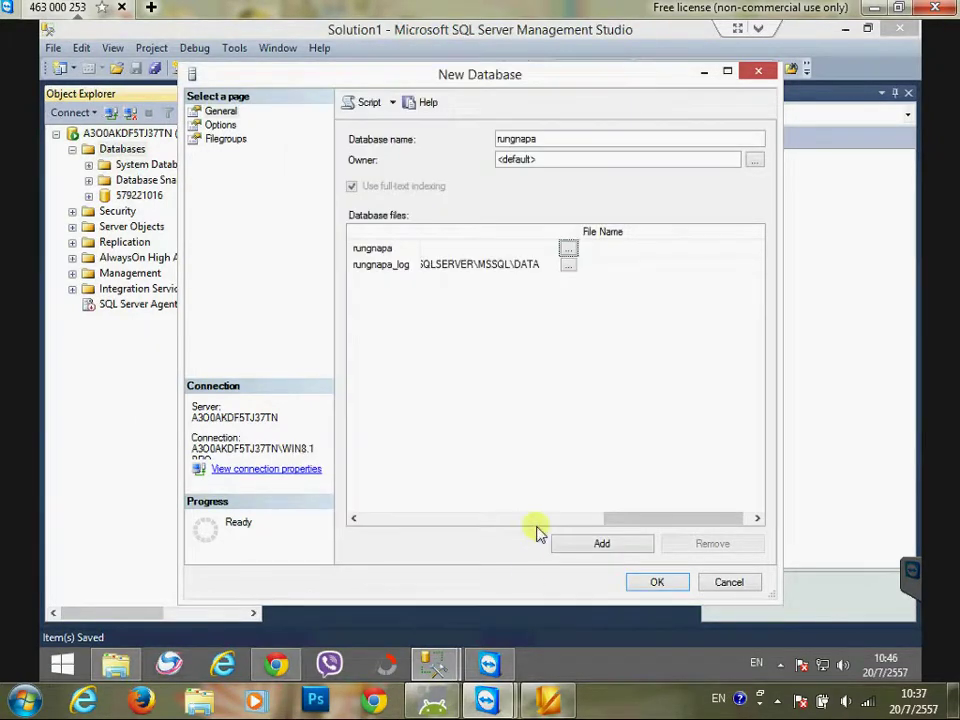
- Set the path of the rungnapa_log file to F:\Database, review both file paths and create the database
left_click(568, 266)
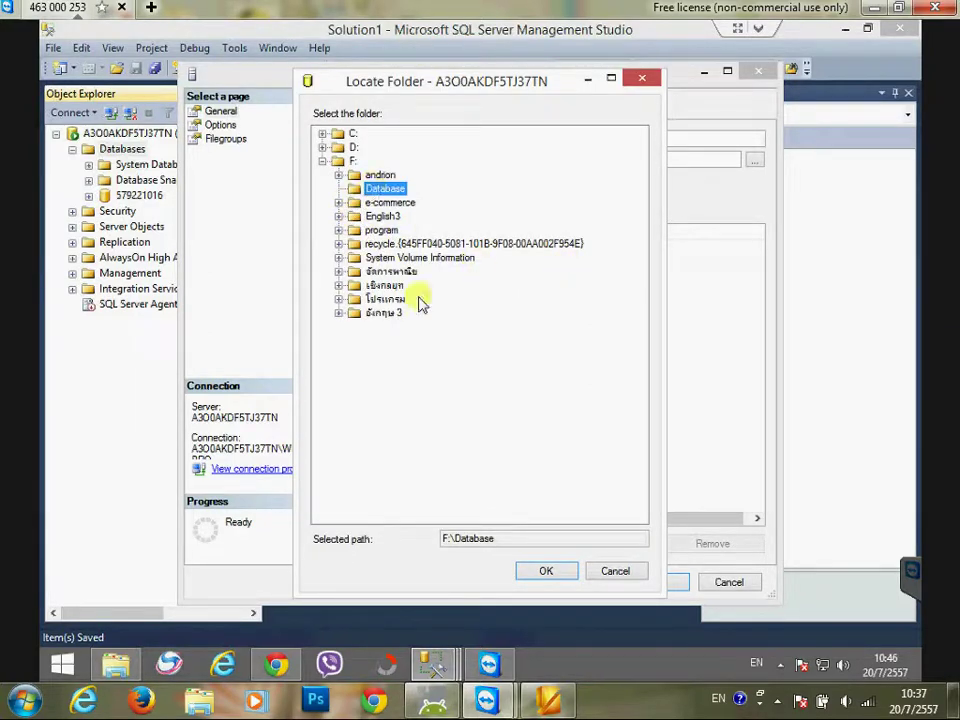
left_click(546, 571)
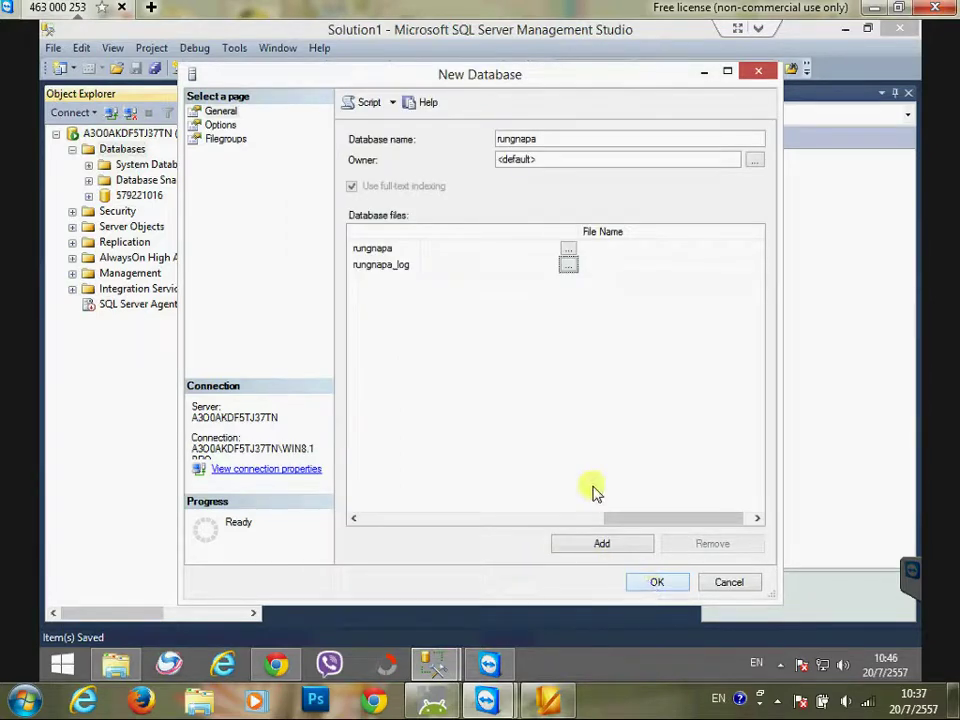
left_click(354, 518)
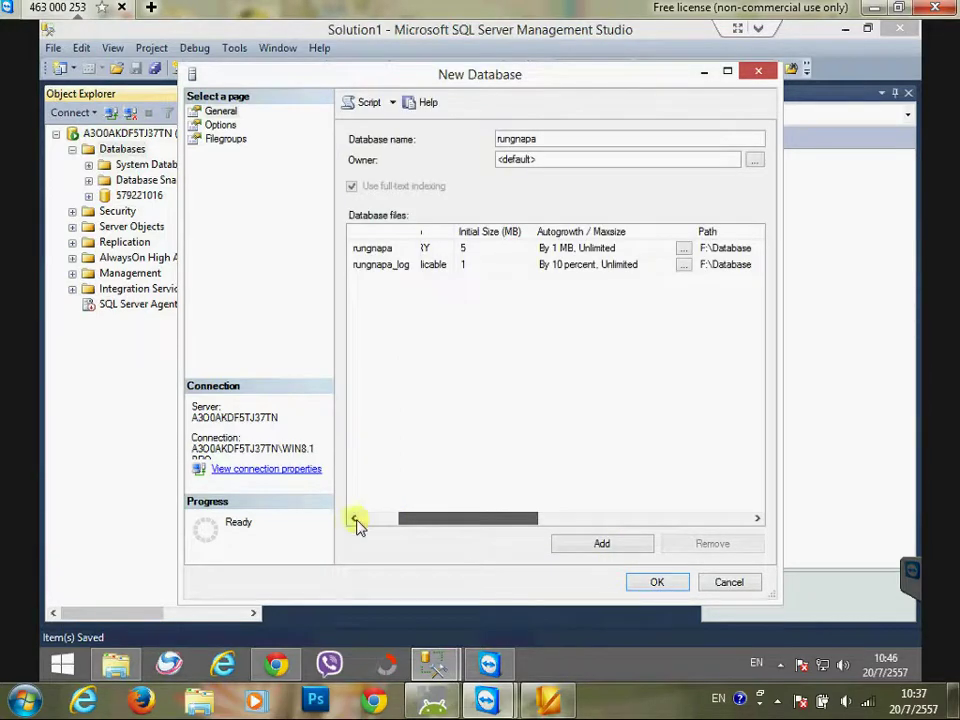
left_click(354, 518)
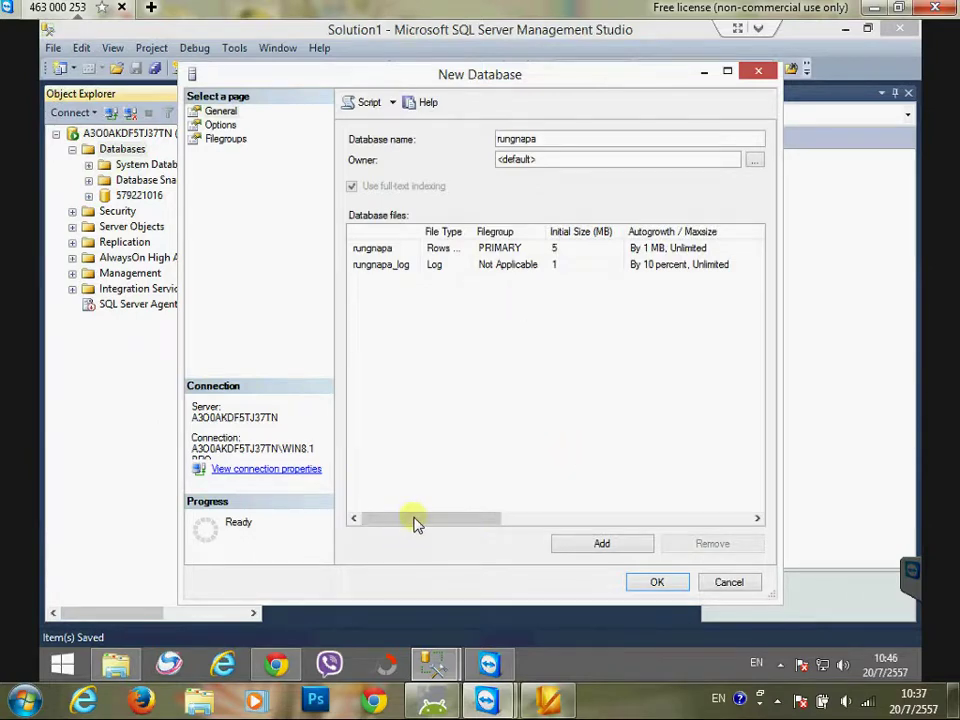
left_click_drag(417, 524, 560, 520)
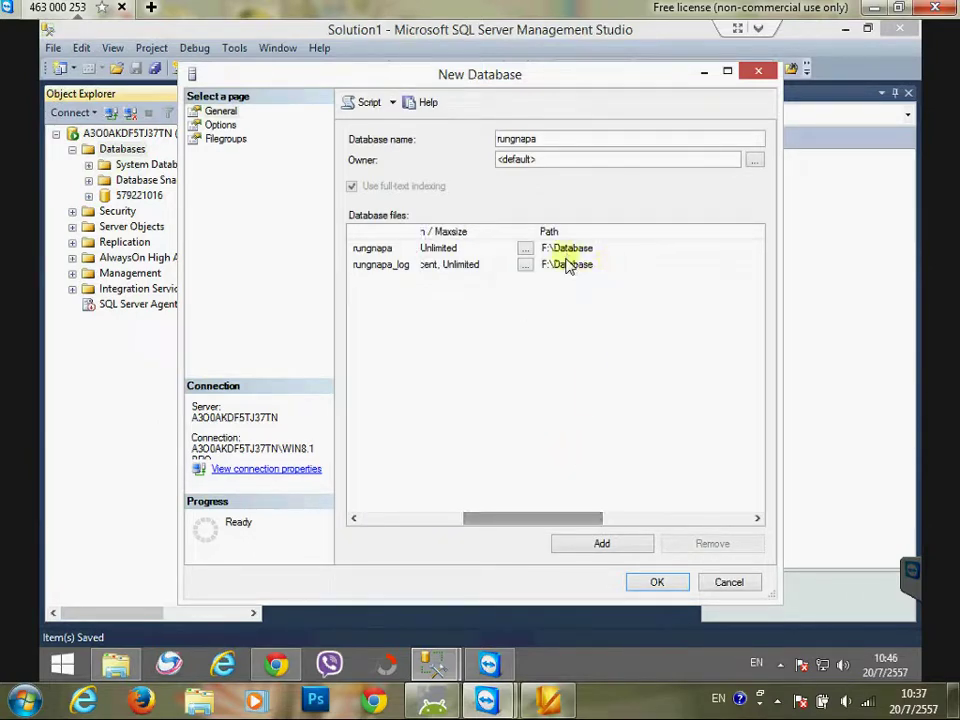
left_click(657, 584)
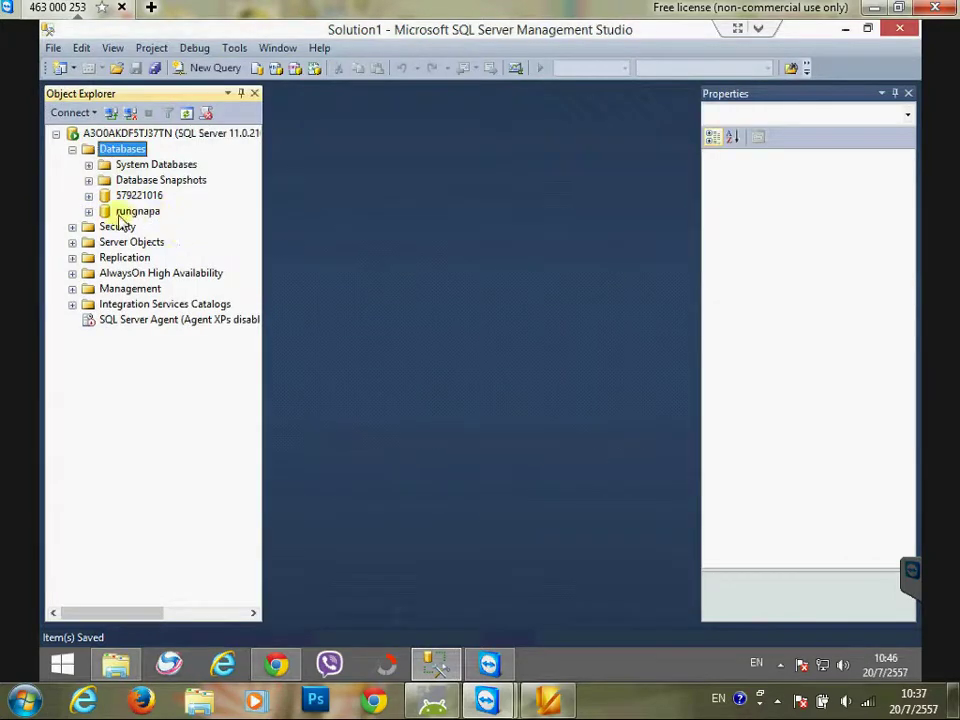
- Select the rungnapa database, switch to File Explorer and check the Database folder on the F: drive for its data and log files
left_click(136, 212)
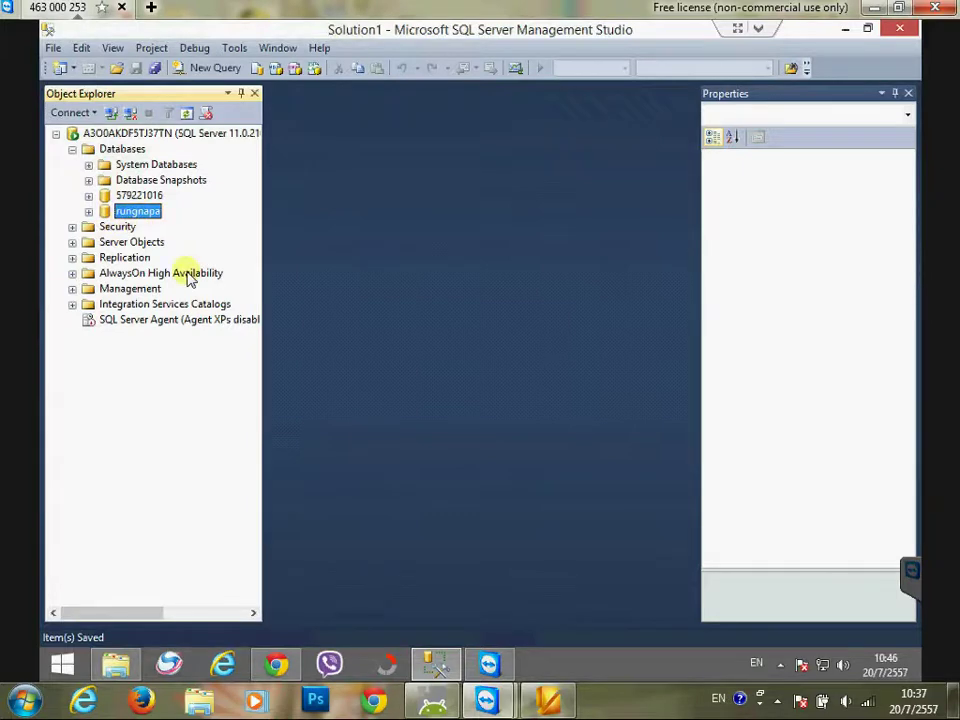
left_click(113, 668)
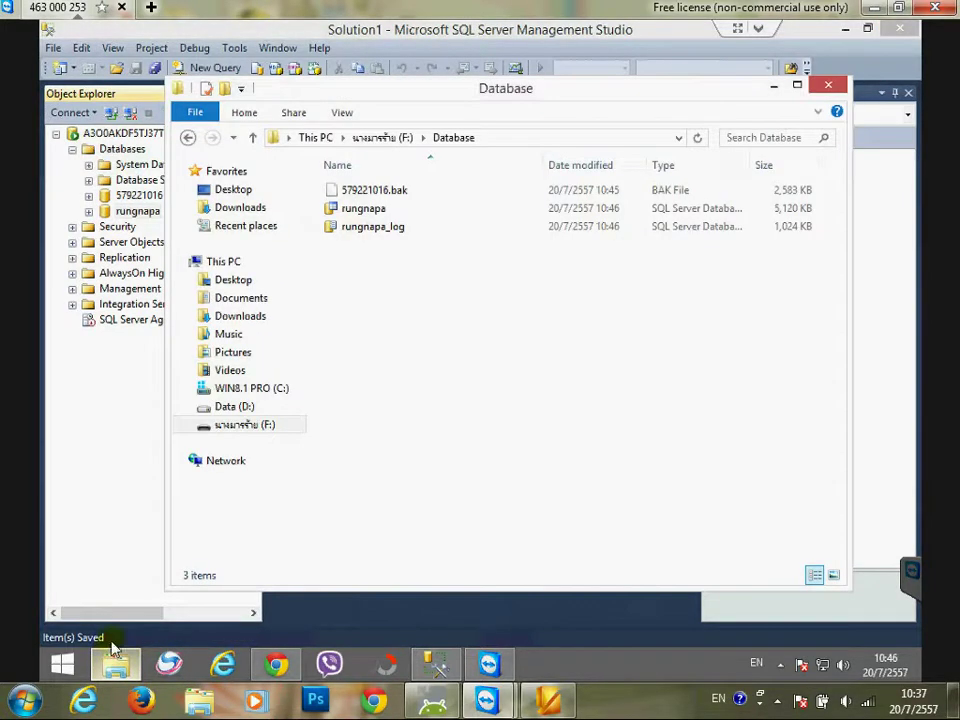
left_click(228, 425)
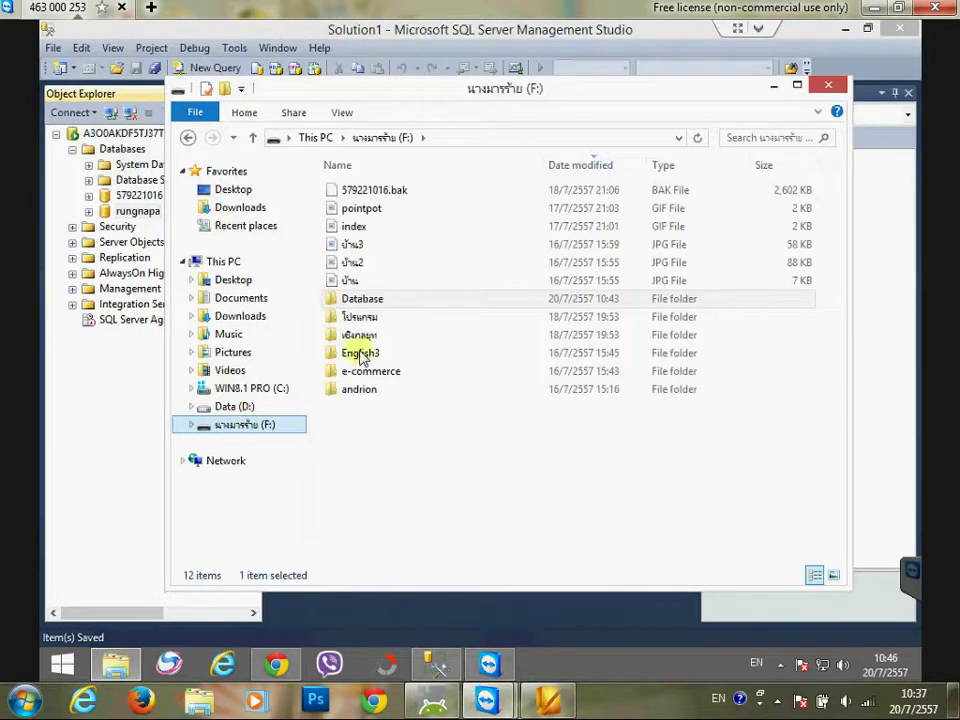
left_click(355, 389)
left_click(346, 299)
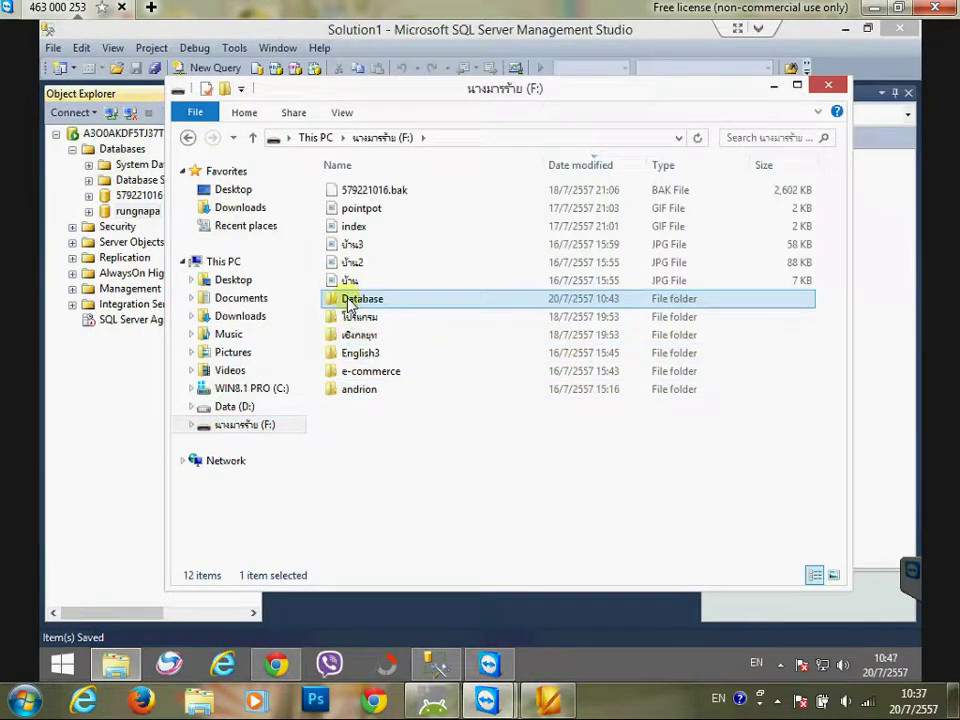
left_click(348, 302)
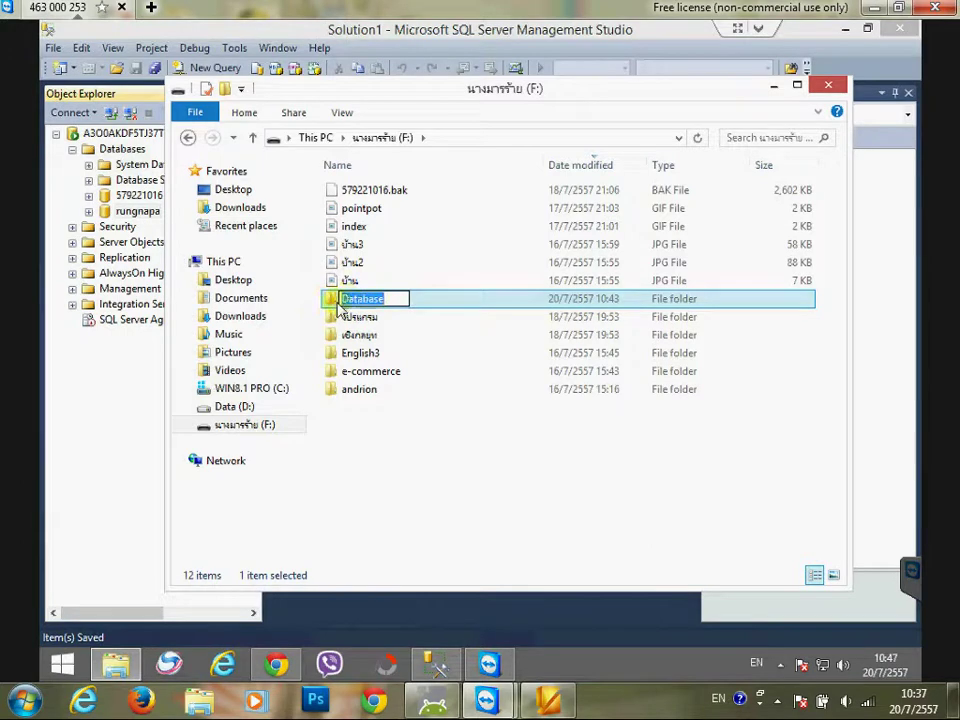
left_click(335, 303)
double_click(335, 303)
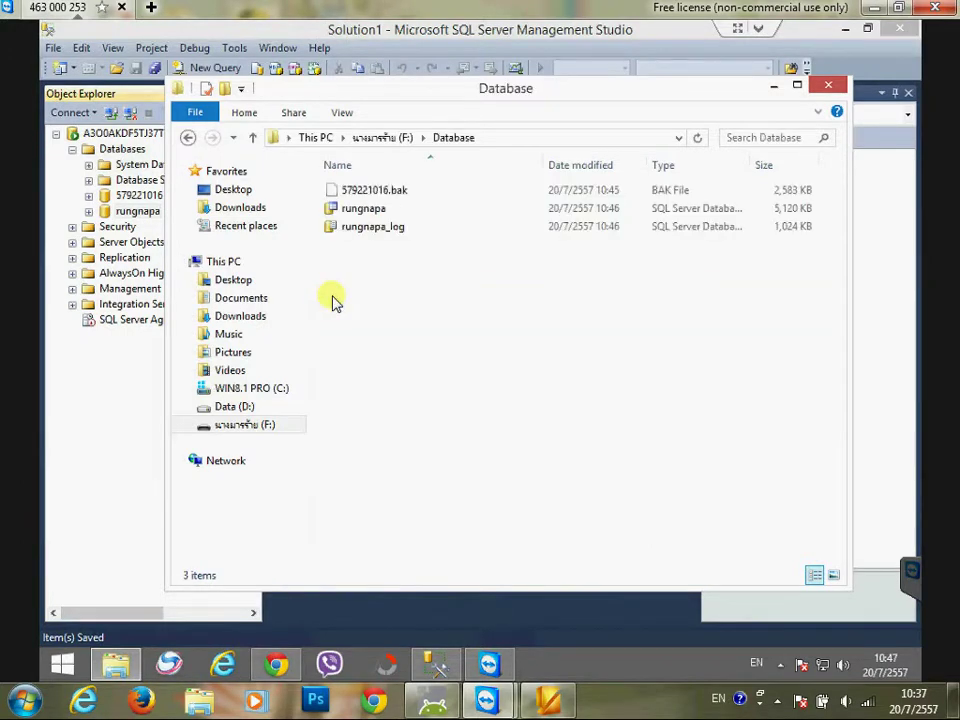
left_click(352, 210)
left_click(360, 227)
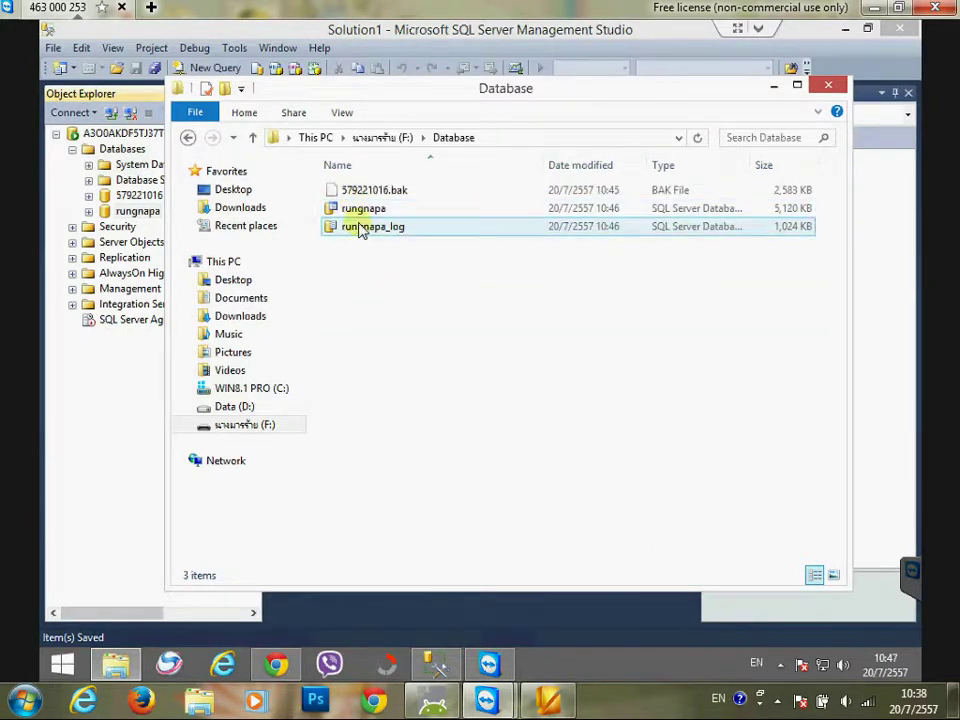
left_click(377, 283)
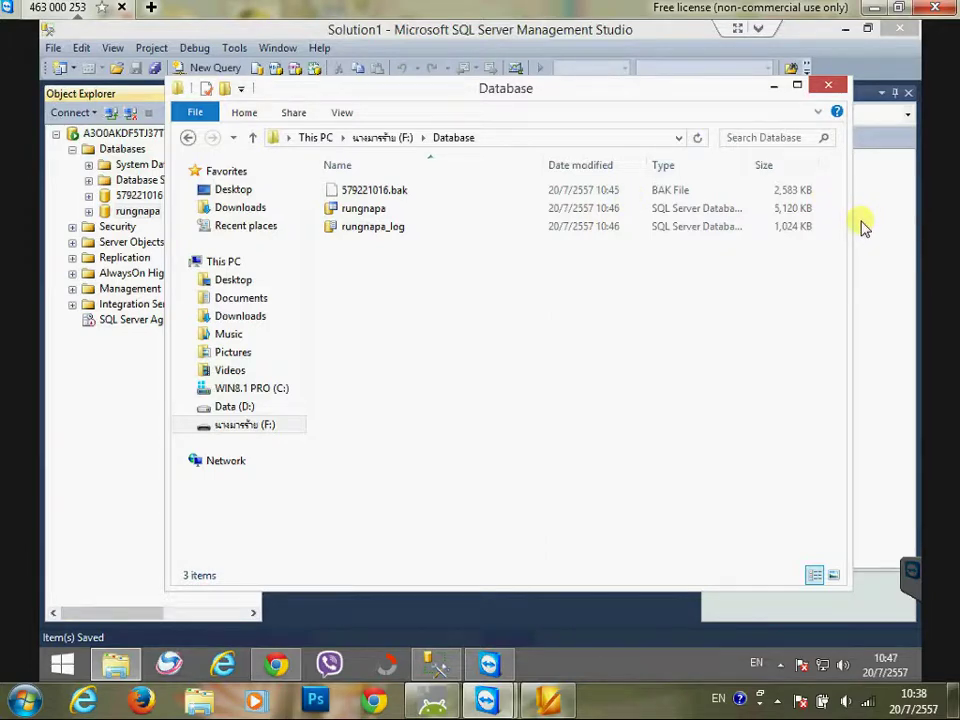
- Return to SQL Server Management Studio and compare the Tables folders of the rungnapa and 579221016 databases, collapsing dbo.temp_order
key("alt+F4")
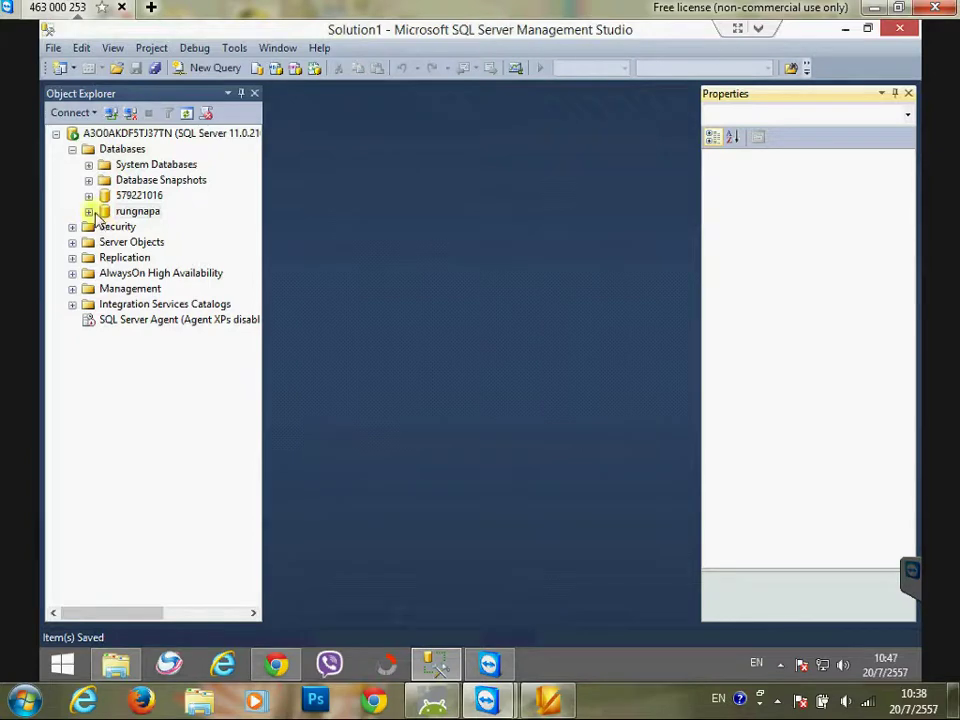
double_click(96, 211)
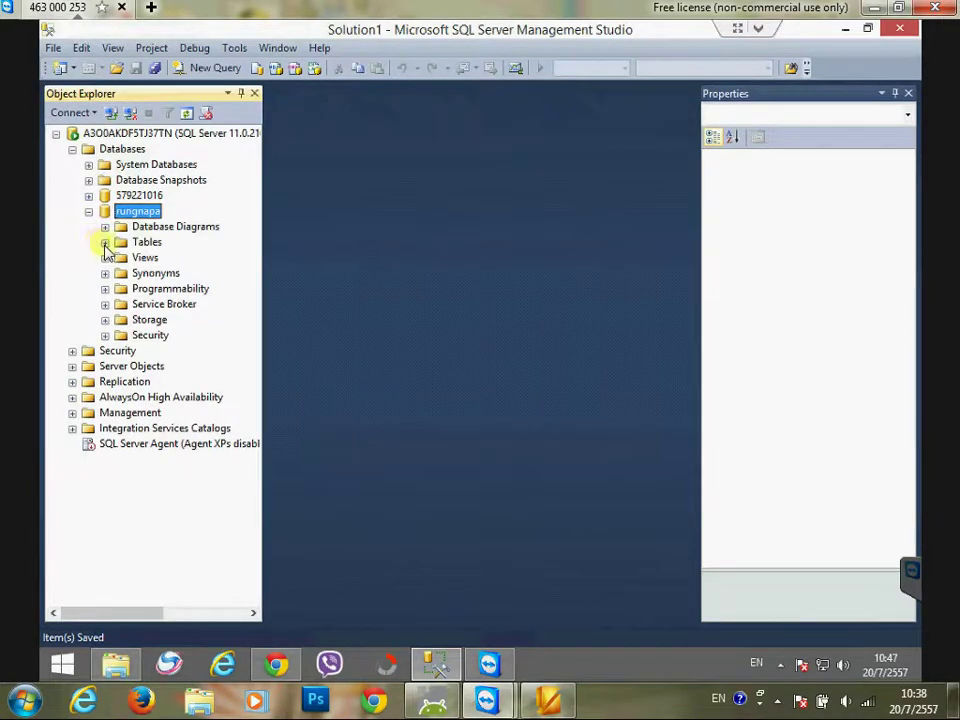
left_click(105, 242)
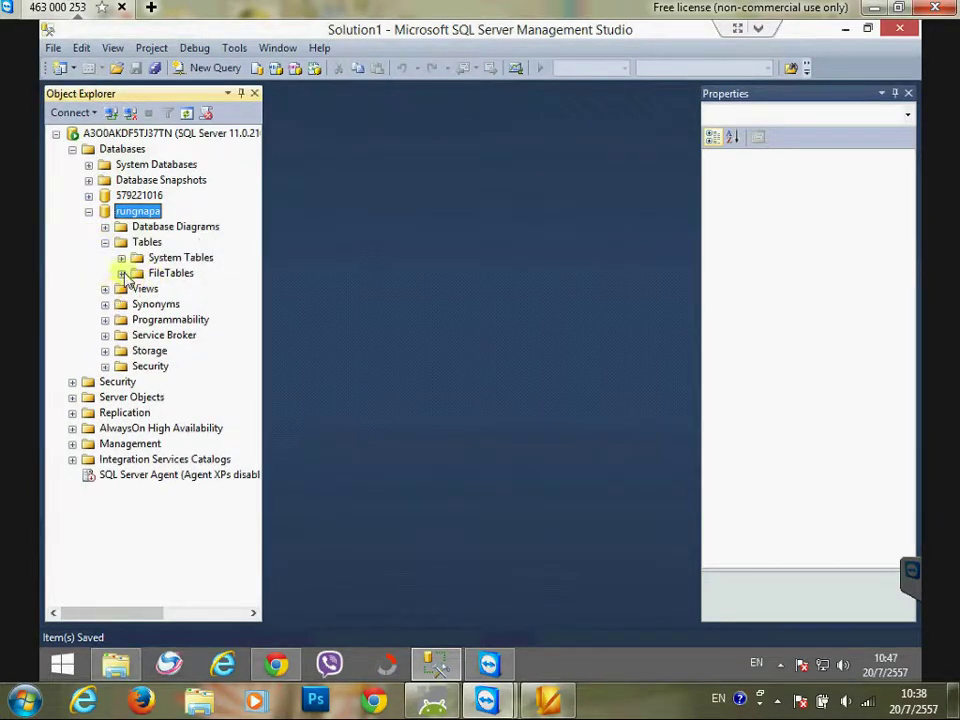
left_click(89, 196)
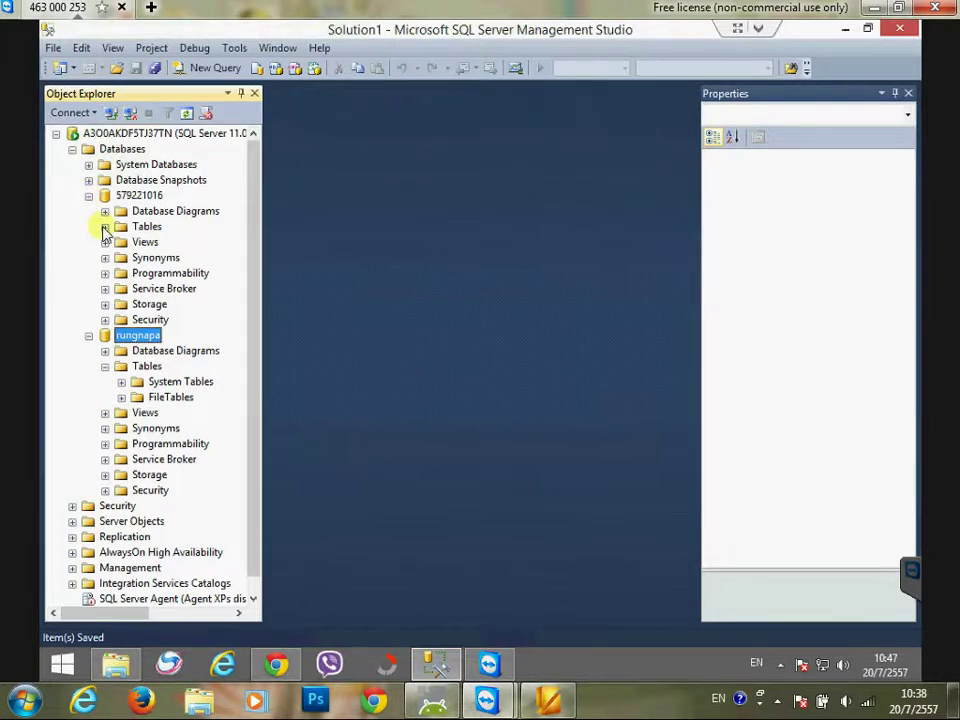
left_click(105, 227)
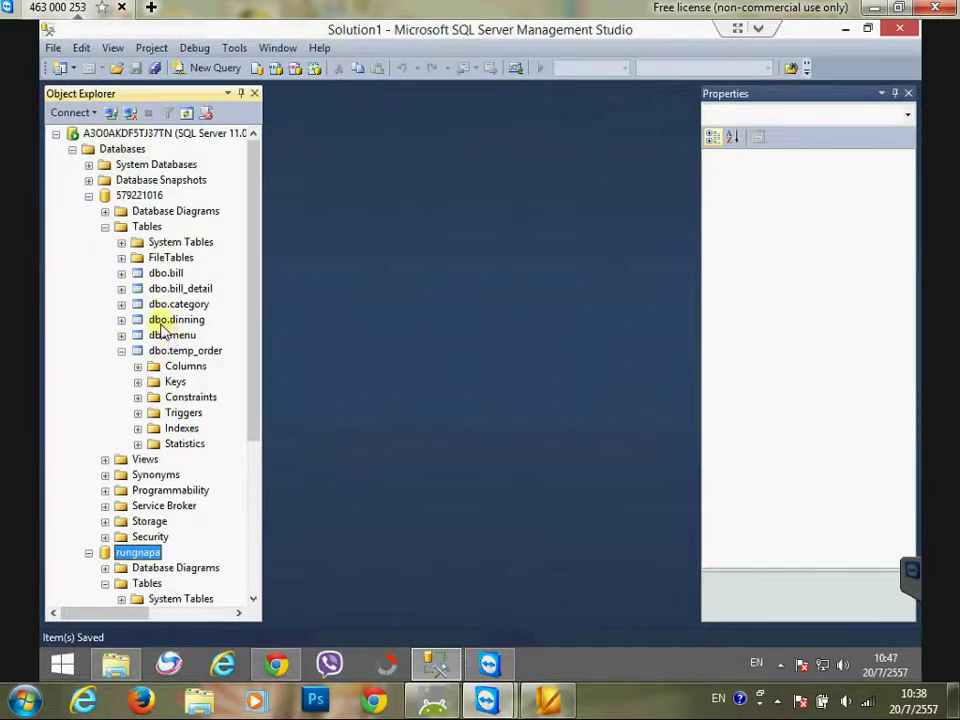
left_click(121, 351)
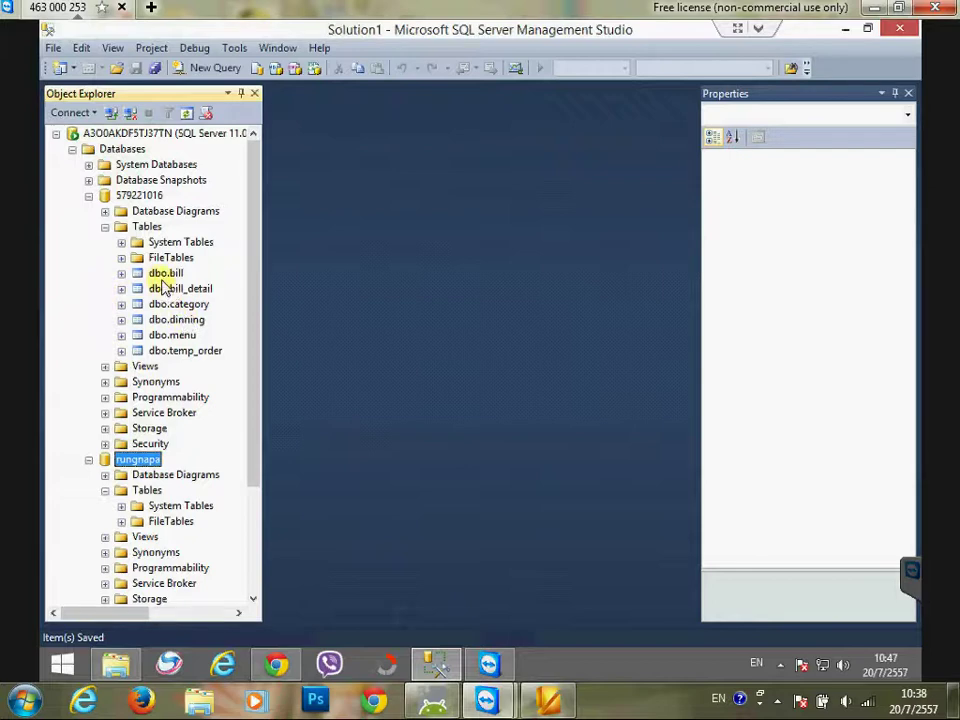
- Collapse the 579221016 and rungnapa databases in Object Explorer
left_click(89, 196)
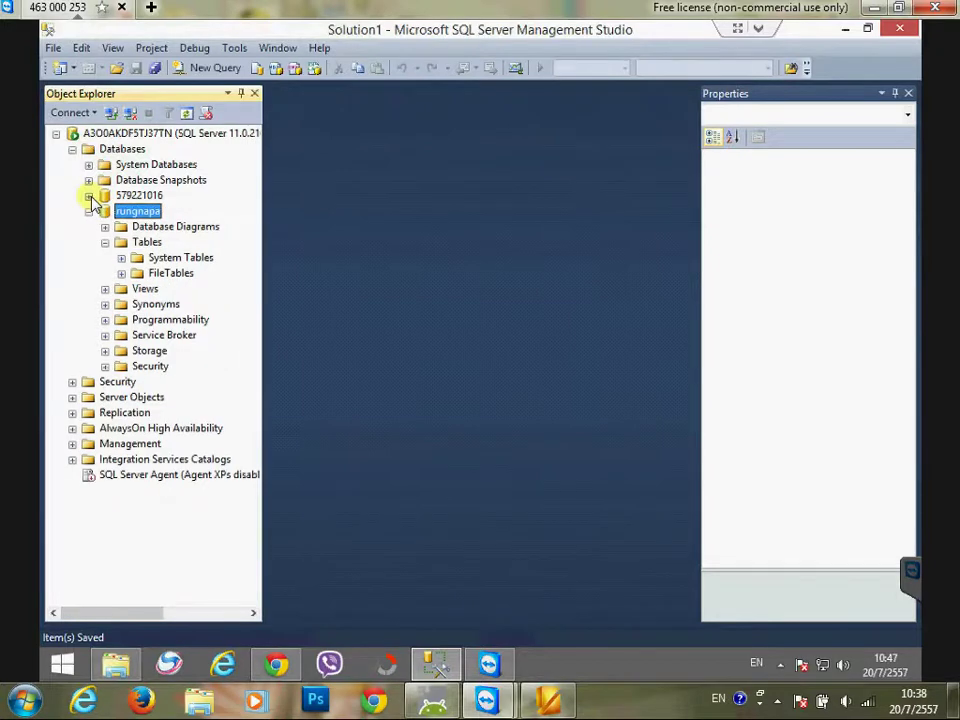
left_click(89, 211)
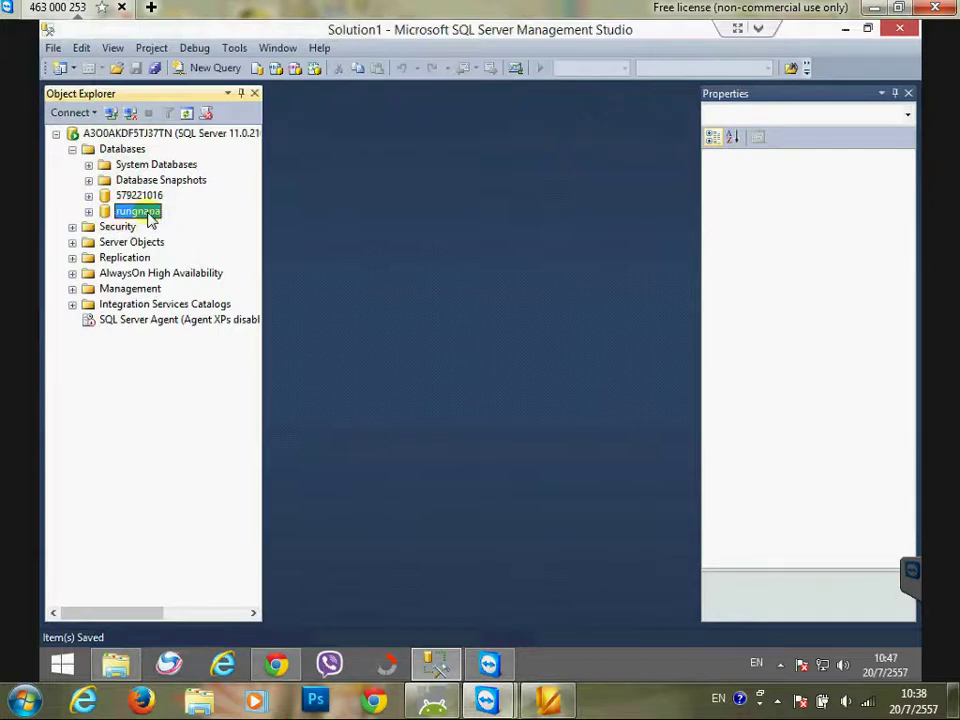
right_click(149, 219)
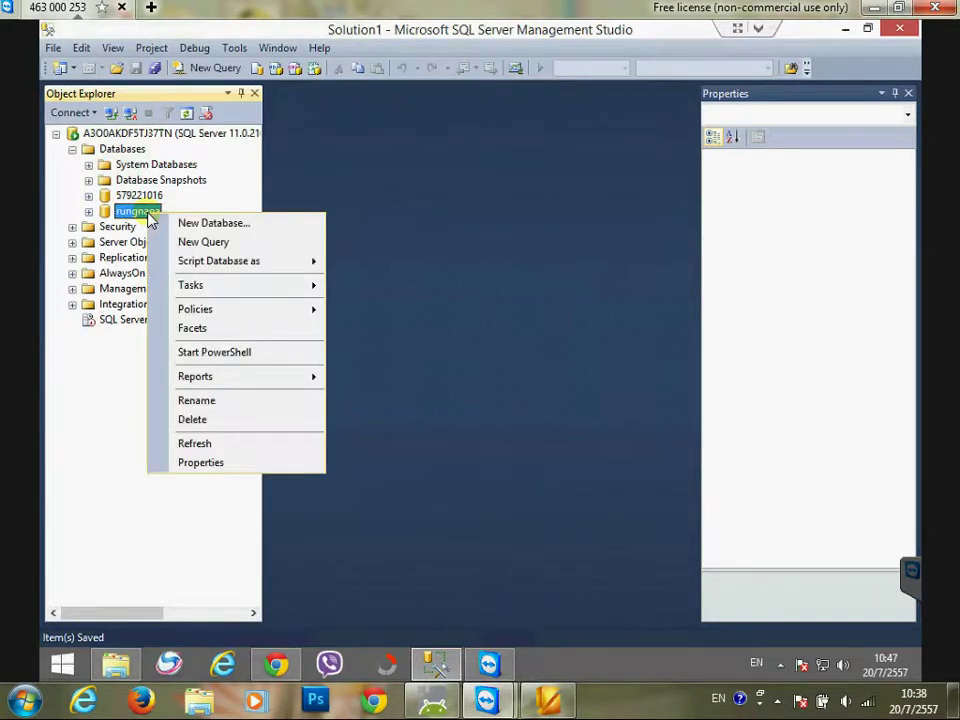
mouse_move(214, 285)
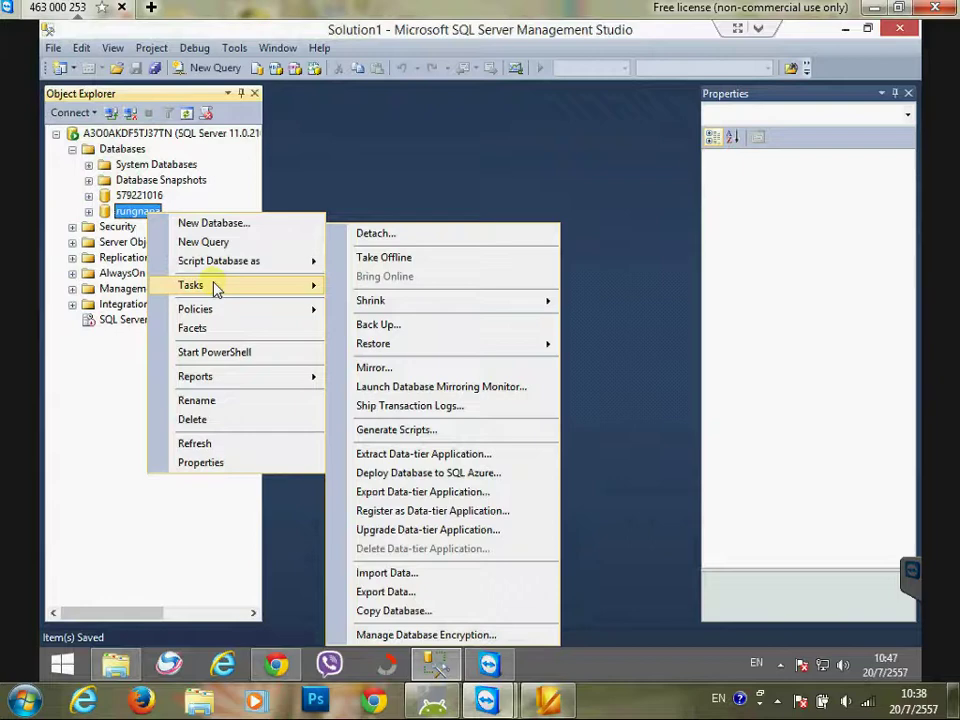
left_click(128, 150)
right_click(128, 150)
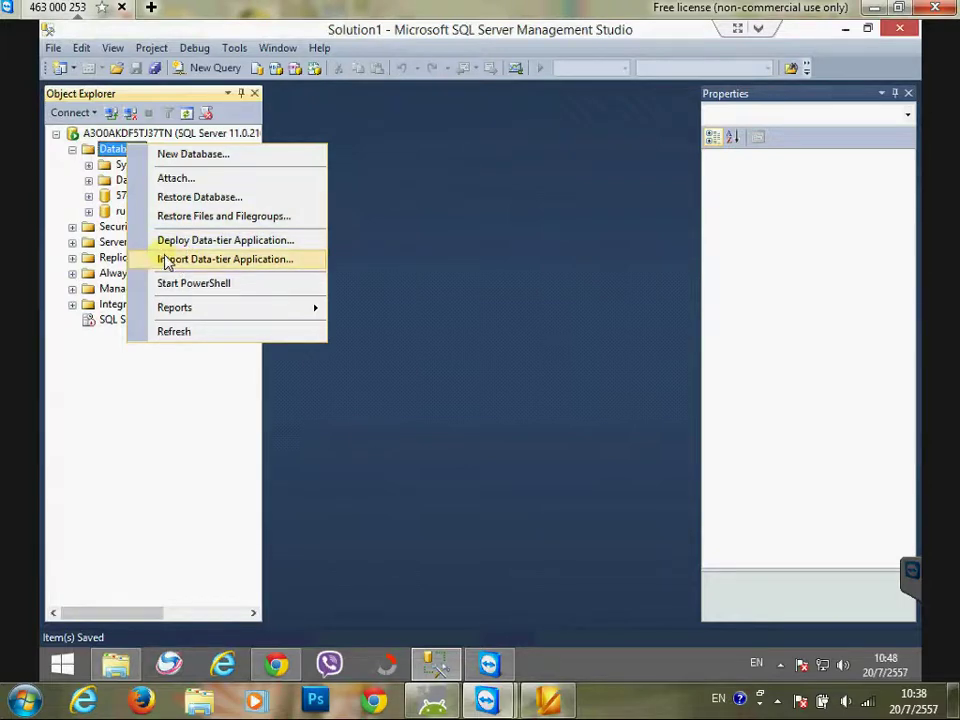
- Start the Import Data wizard for the rungnapa database and choose 579221016 as the source database with Windows Authentication
left_click(110, 211)
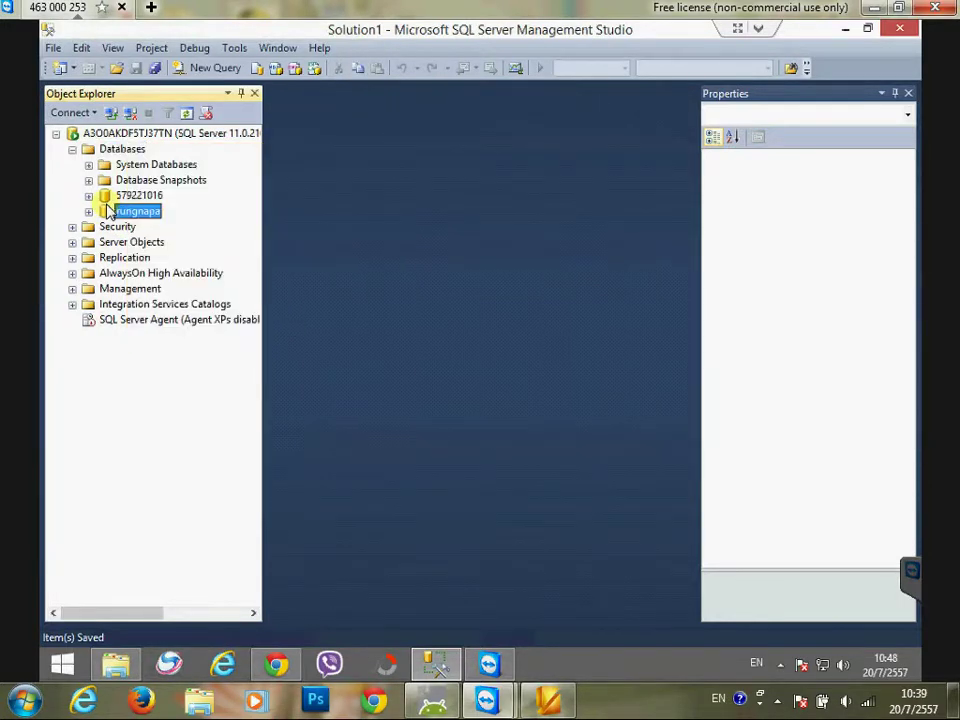
right_click(110, 211)
mouse_move(204, 285)
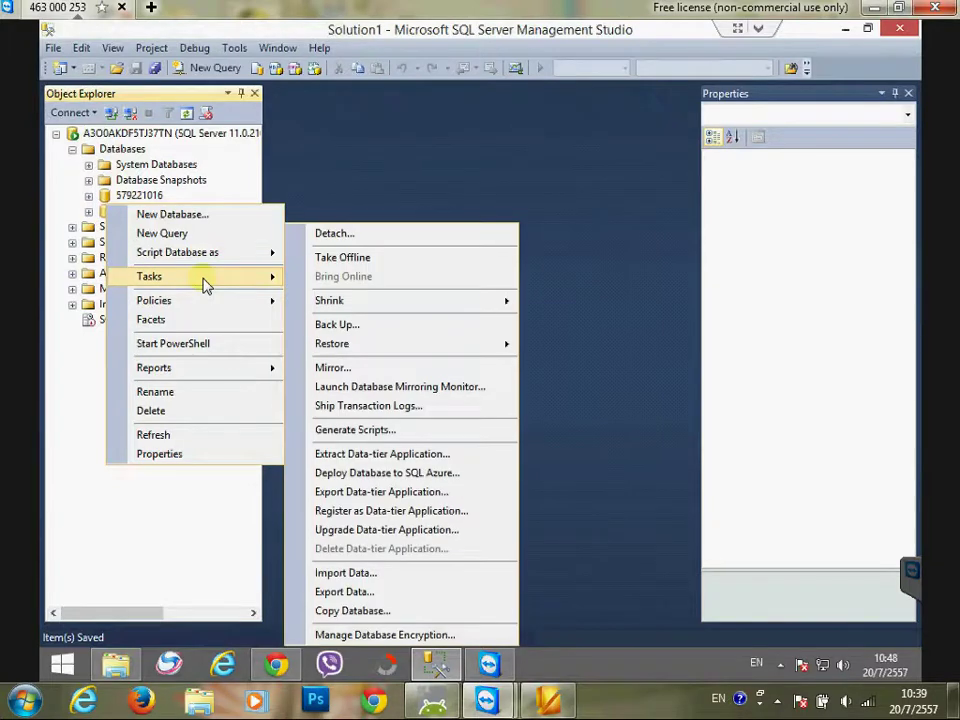
left_click(343, 573)
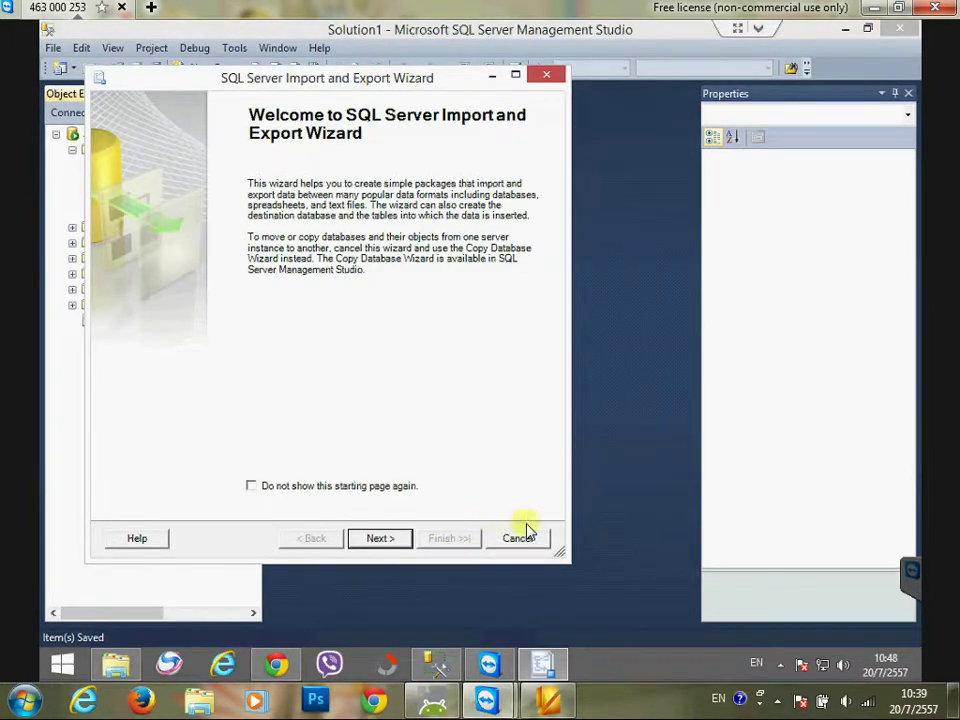
left_click(380, 541)
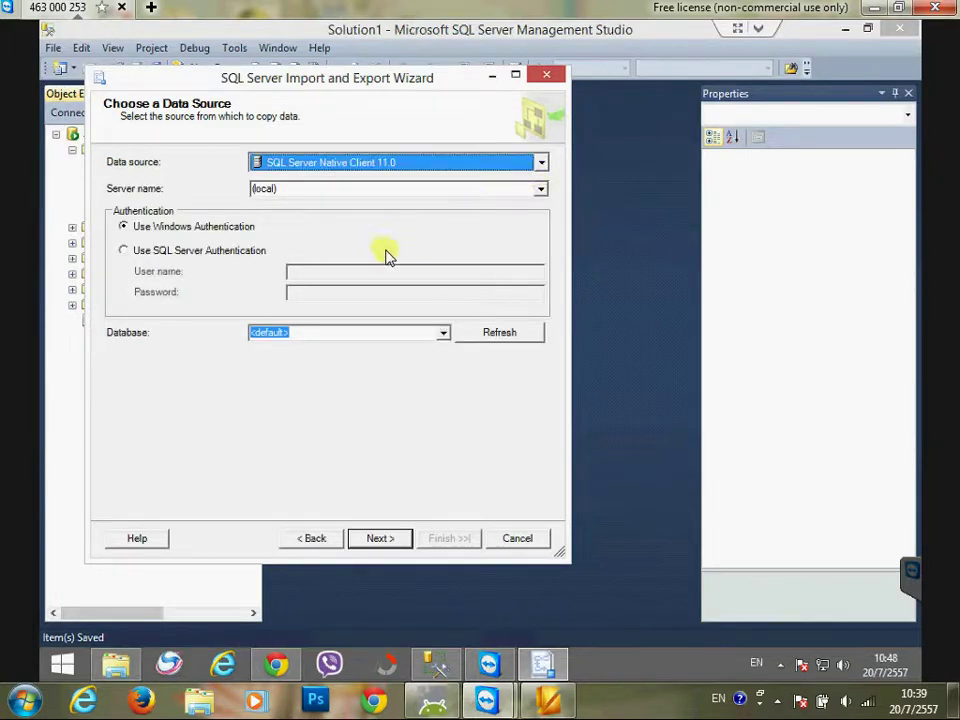
left_click(443, 335)
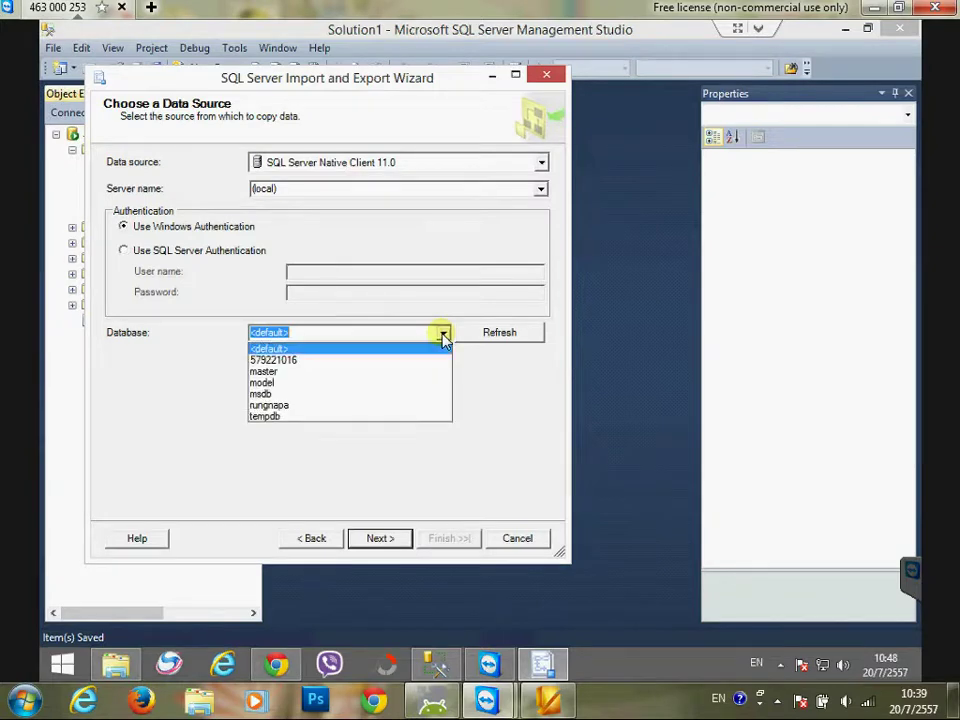
left_click(299, 362)
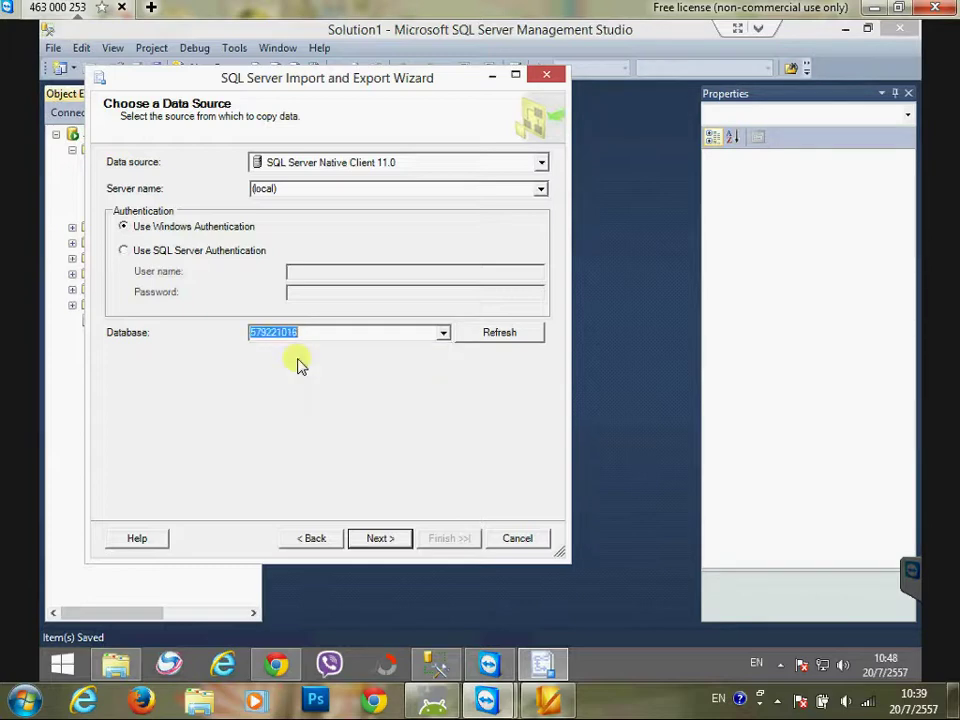
left_click(375, 537)
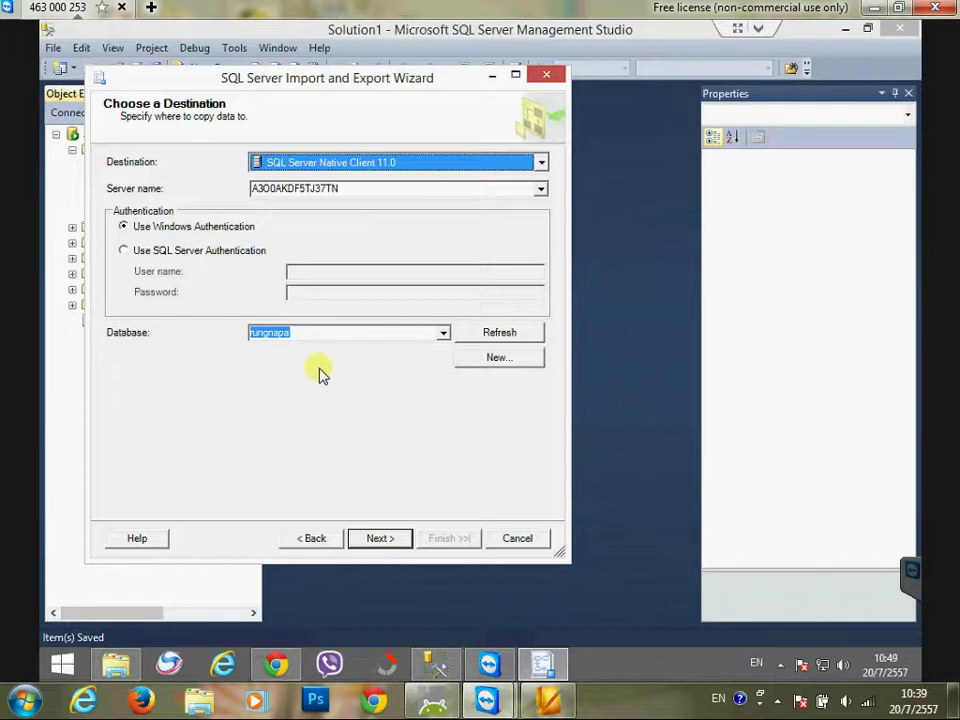
- Keep rungnapa as the destination and select all source tables, from bill to temp_order, for copying their data
left_click(377, 538)
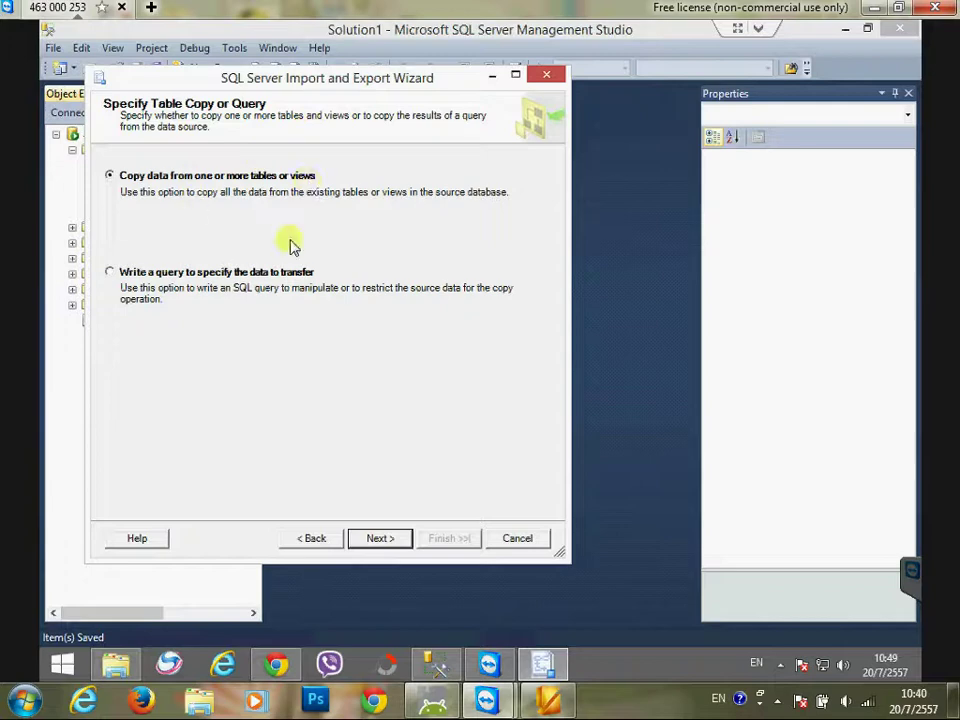
left_click(380, 540)
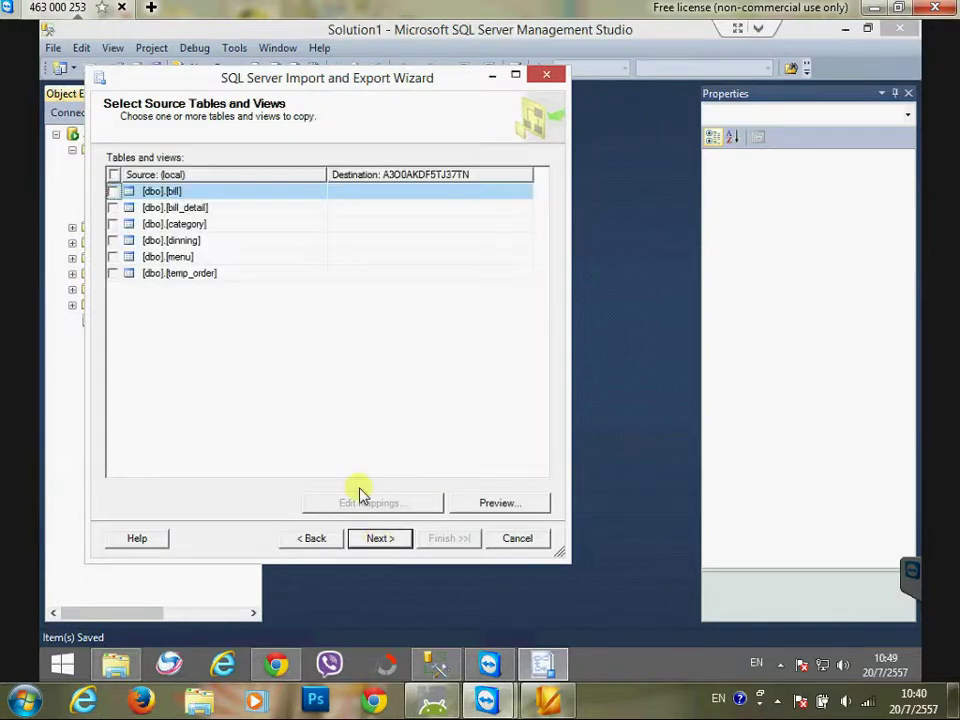
left_click(114, 175)
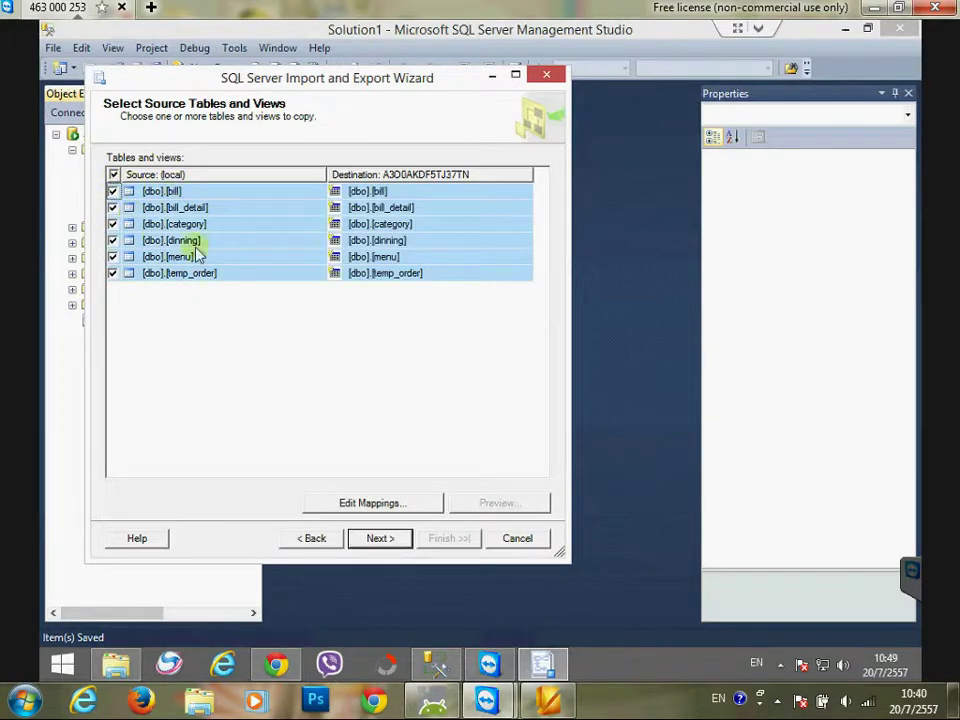
left_click(112, 273)
left_click(112, 256)
left_click(112, 241)
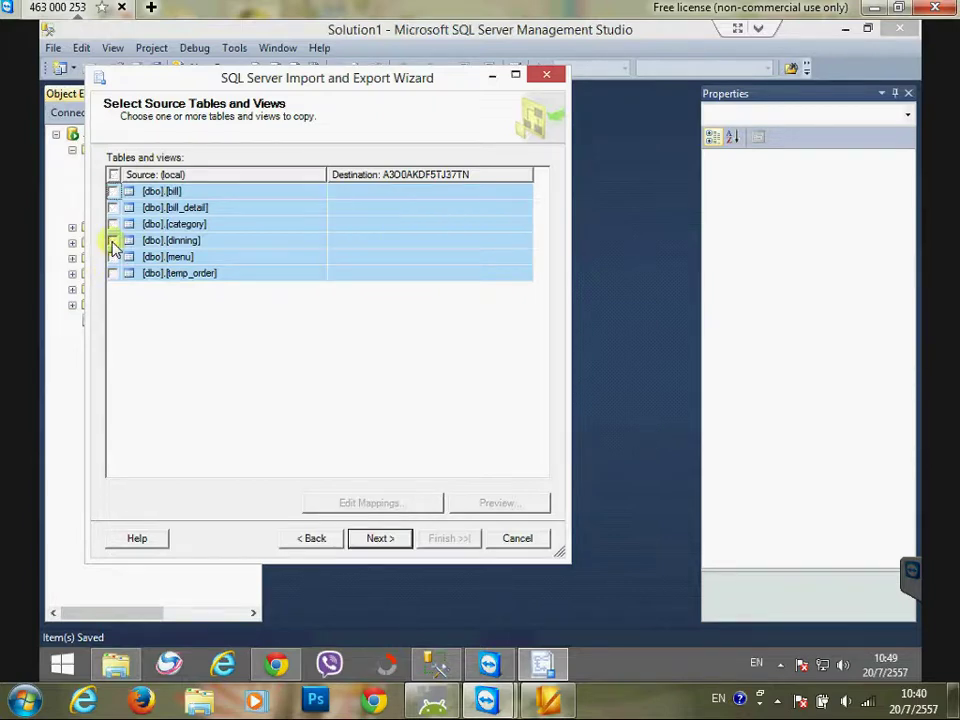
left_click(114, 174)
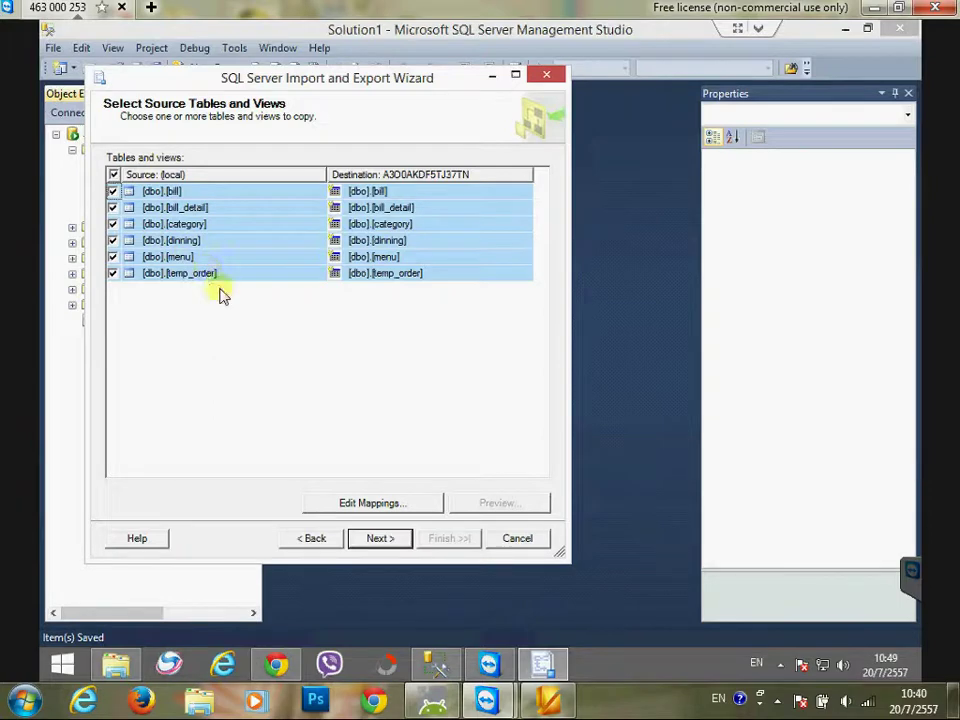
- Run the import immediately without saving an SSIS package, review the execution details and close the wizard
left_click(379, 540)
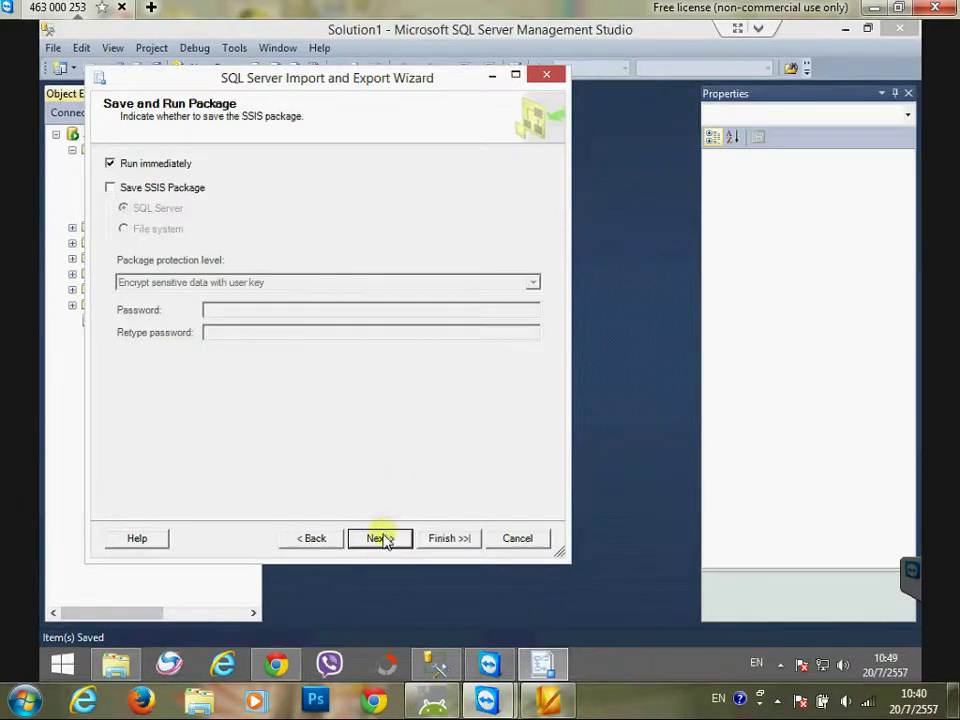
left_click(388, 540)
left_click(447, 540)
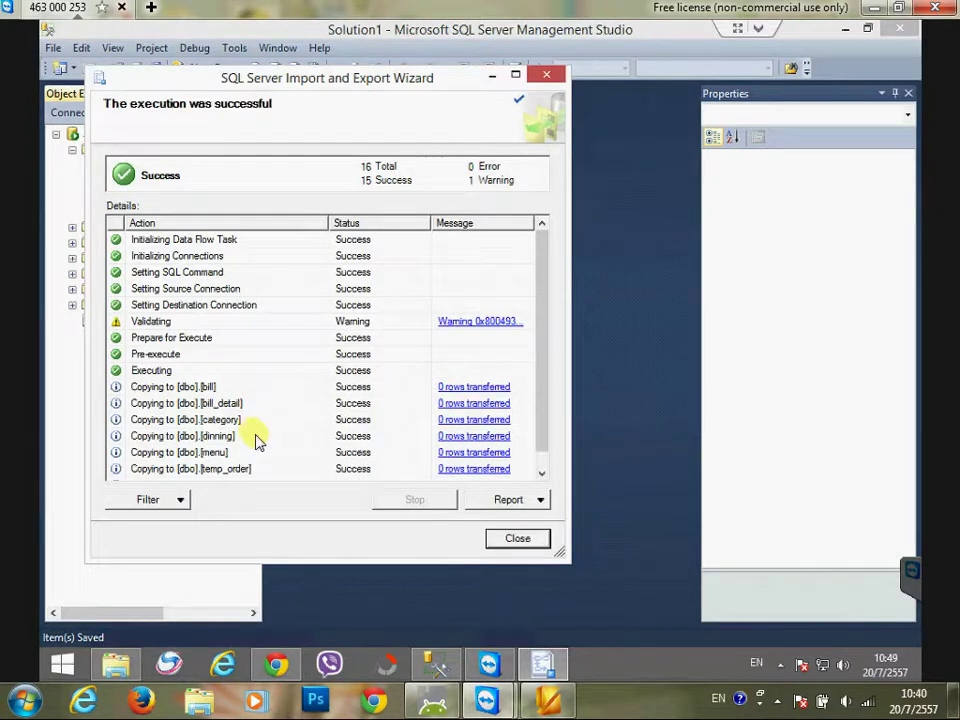
scroll(543, 352, "down", 1)
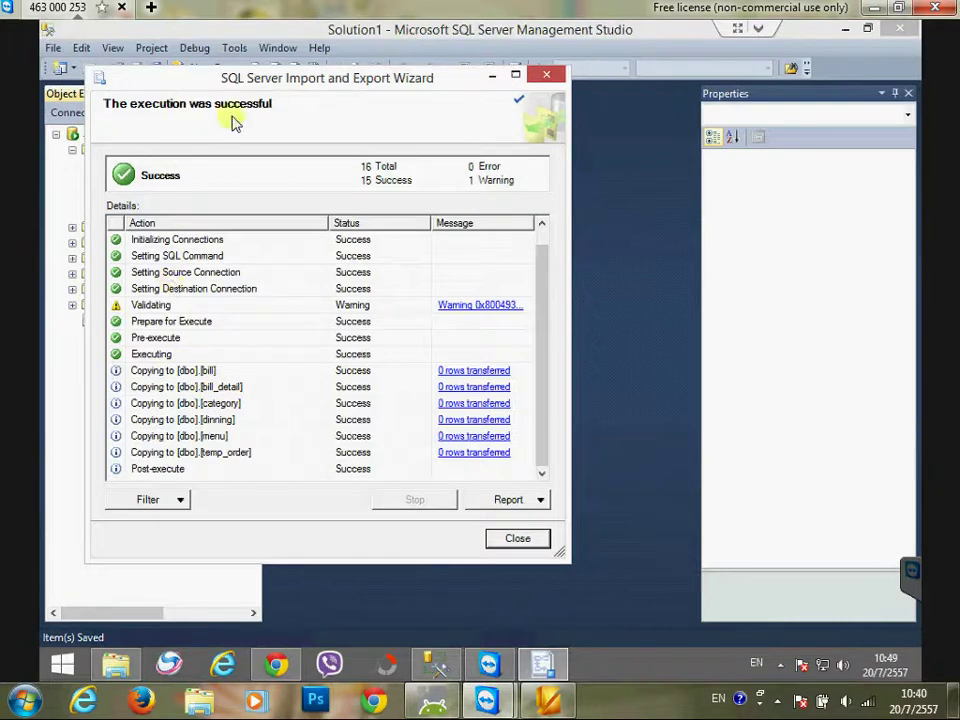
left_click(520, 540)
- Refresh the Tables folder of the rungnapa database, check the imported tables and collapse the database again
left_click(88, 211)
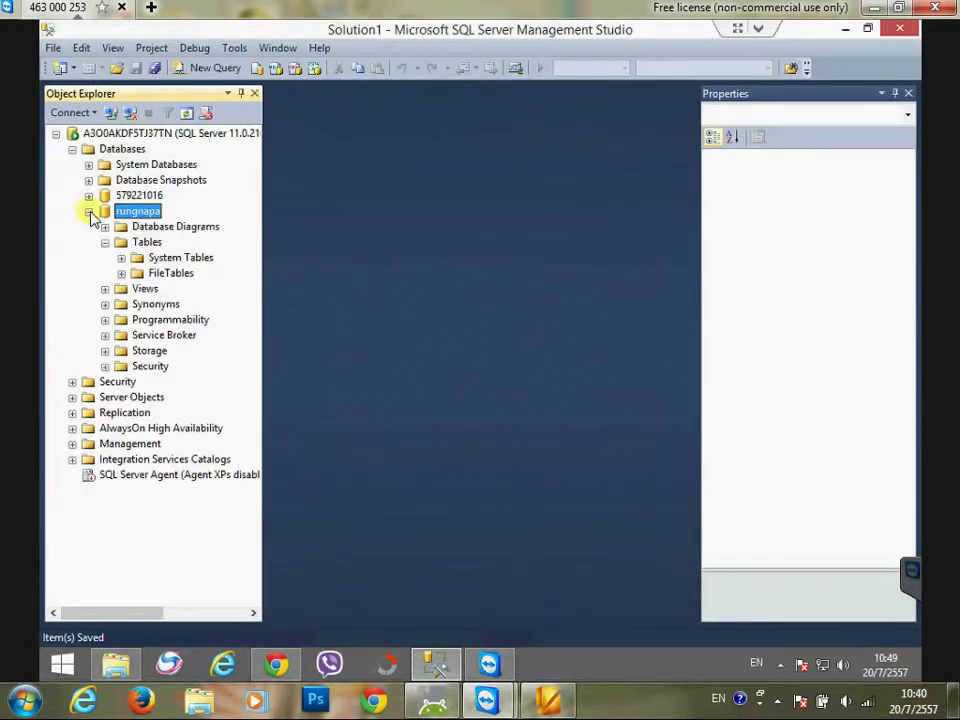
left_click(140, 242)
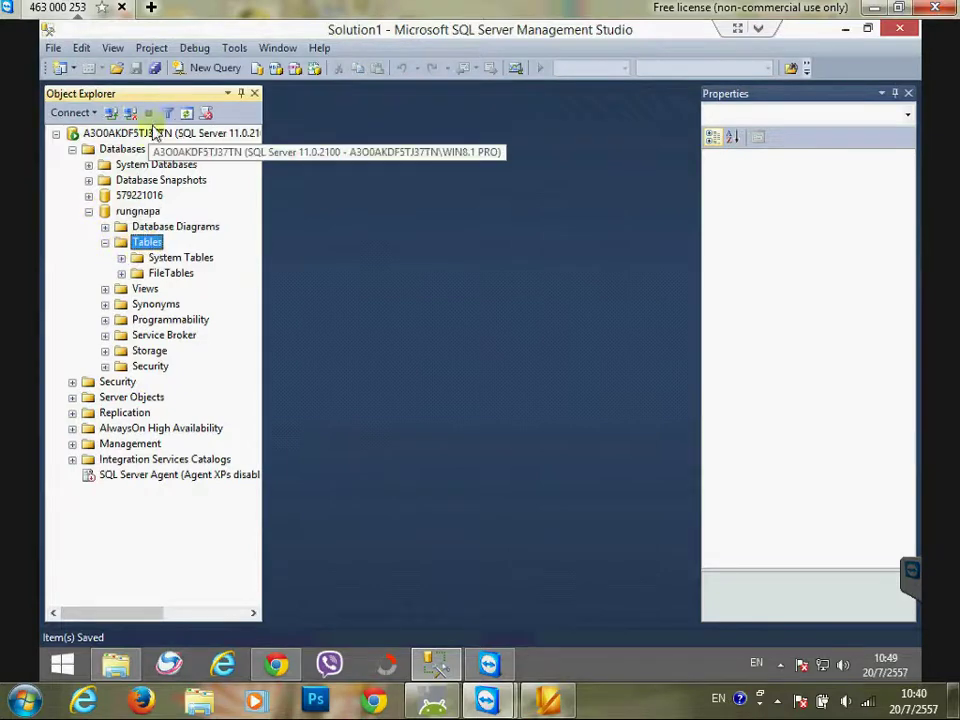
left_click(187, 114)
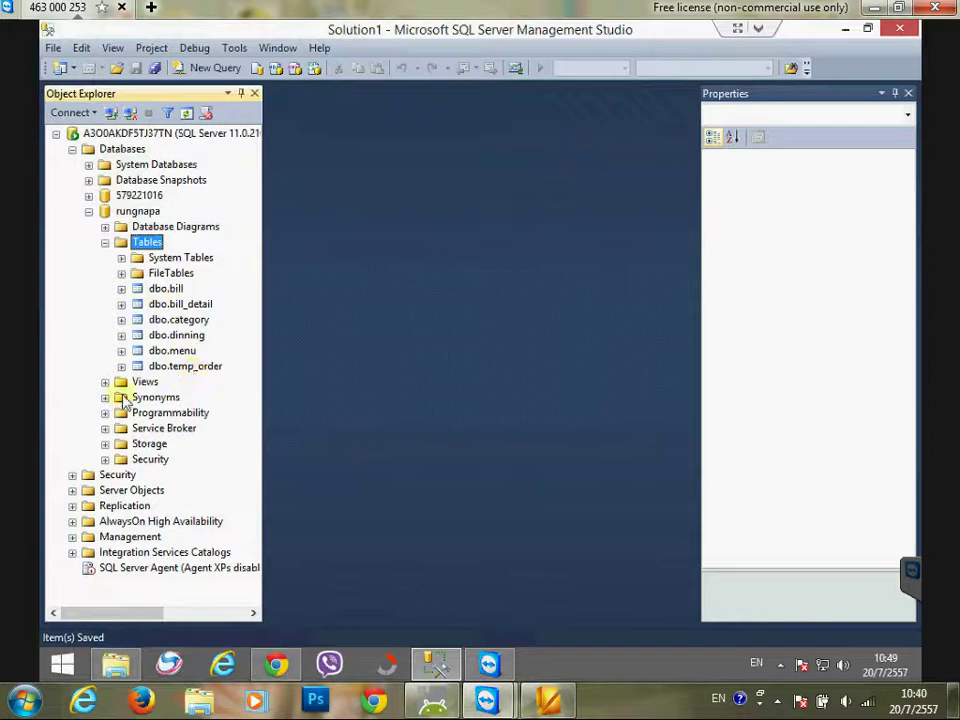
left_click(106, 245)
left_click(88, 212)
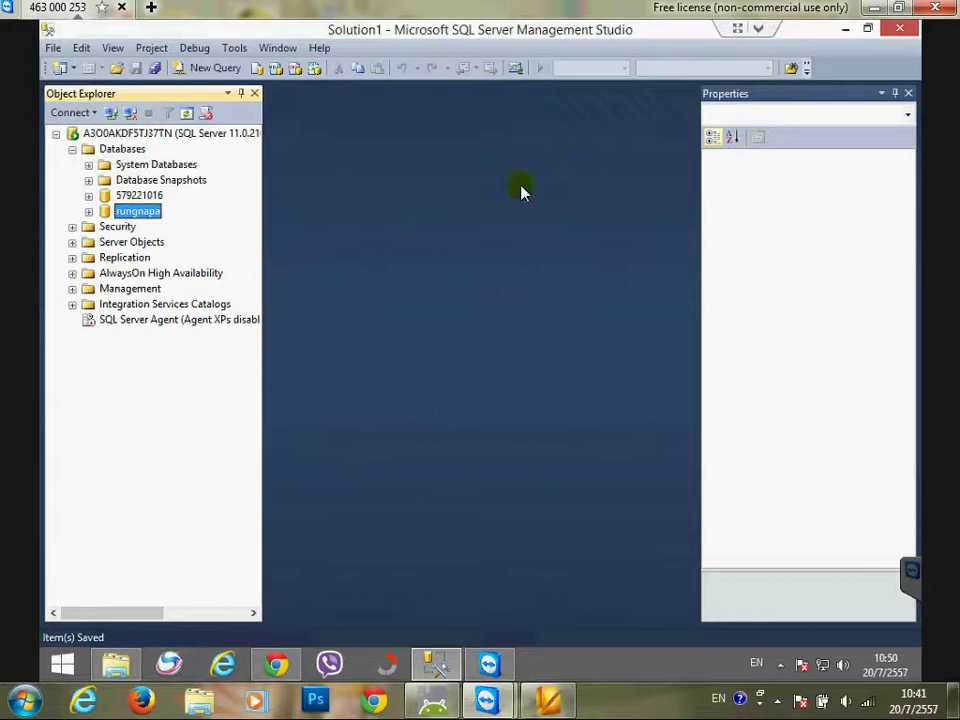
- Reboot the remote computer from the TeamViewer session and confirm the reboot without waiting for the countdown
left_click(758, 31)
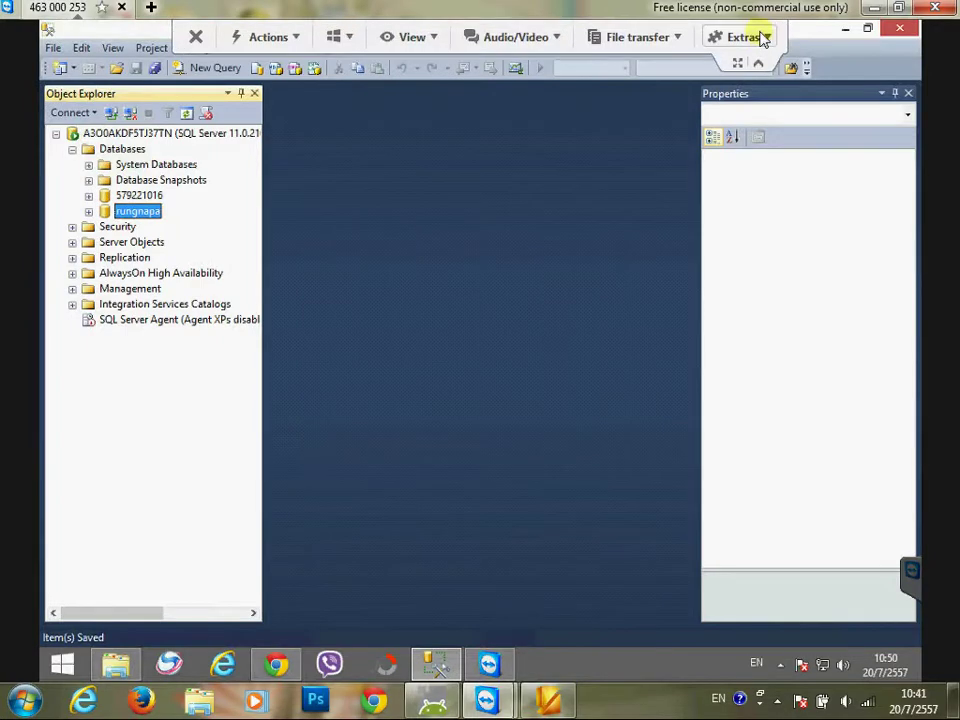
left_click(292, 38)
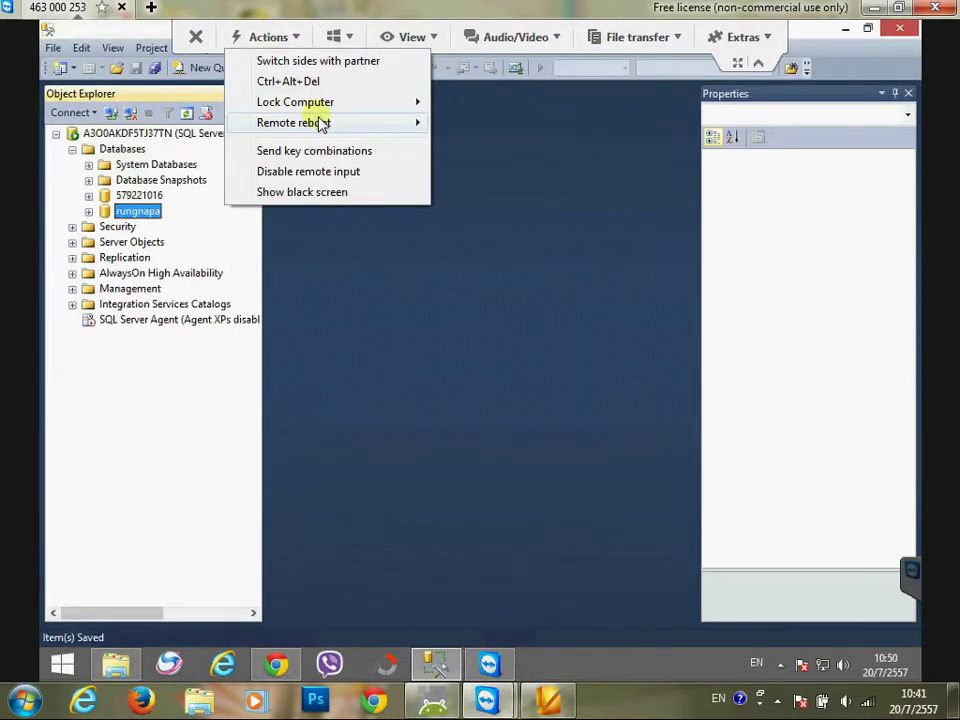
mouse_move(320, 122)
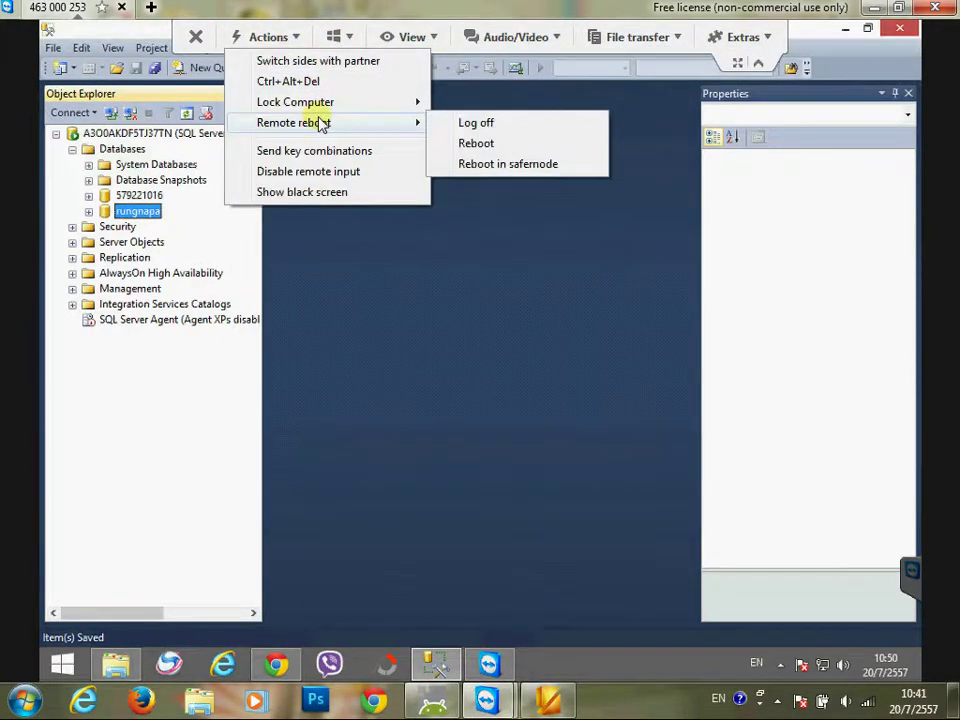
left_click(476, 143)
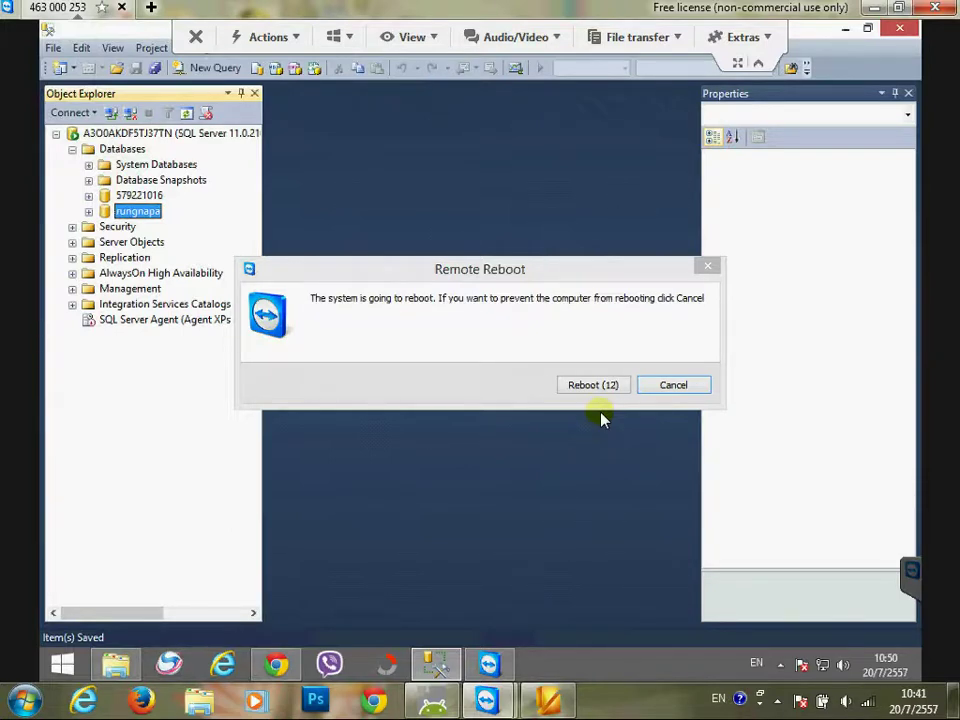
left_click(589, 388)
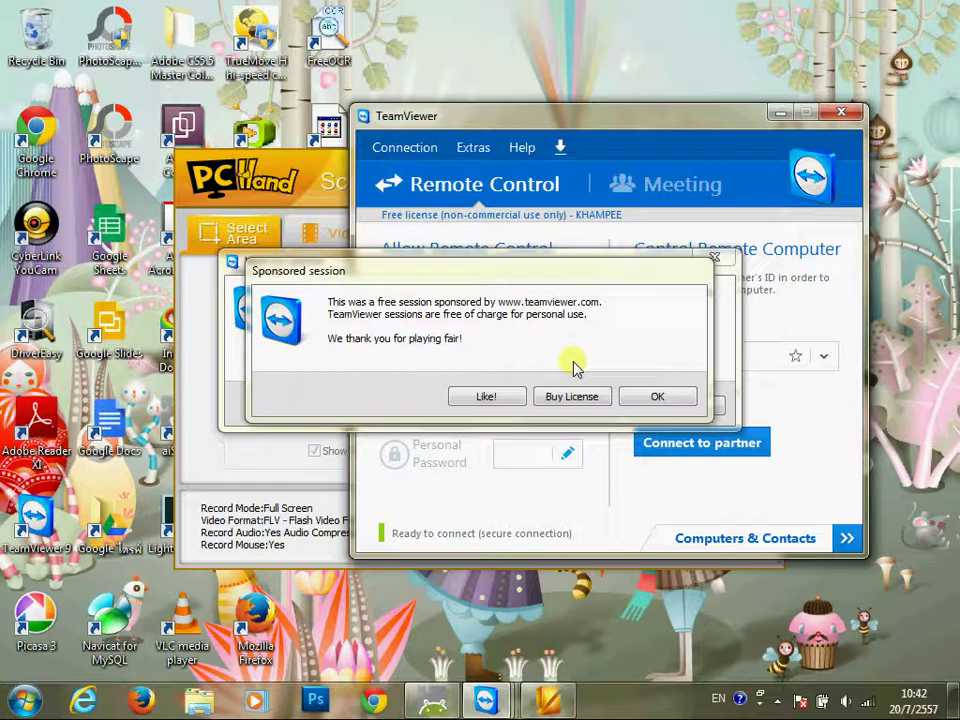
- Dismiss the sponsored session notice and choose to wait for the partner, with the dialog not shown again
left_click(636, 398)
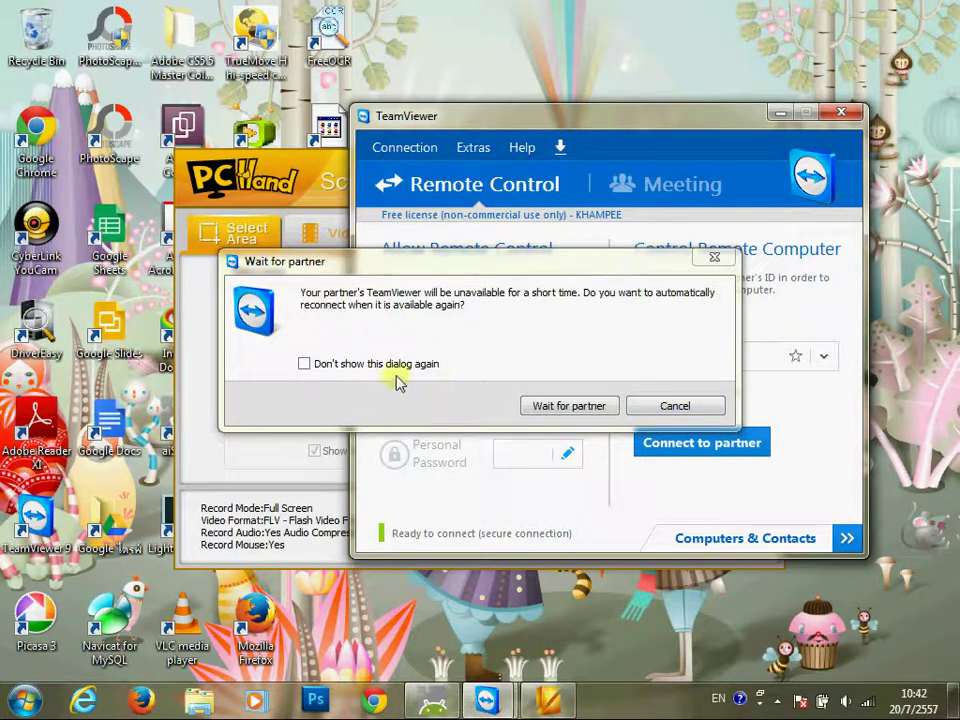
left_click(326, 366)
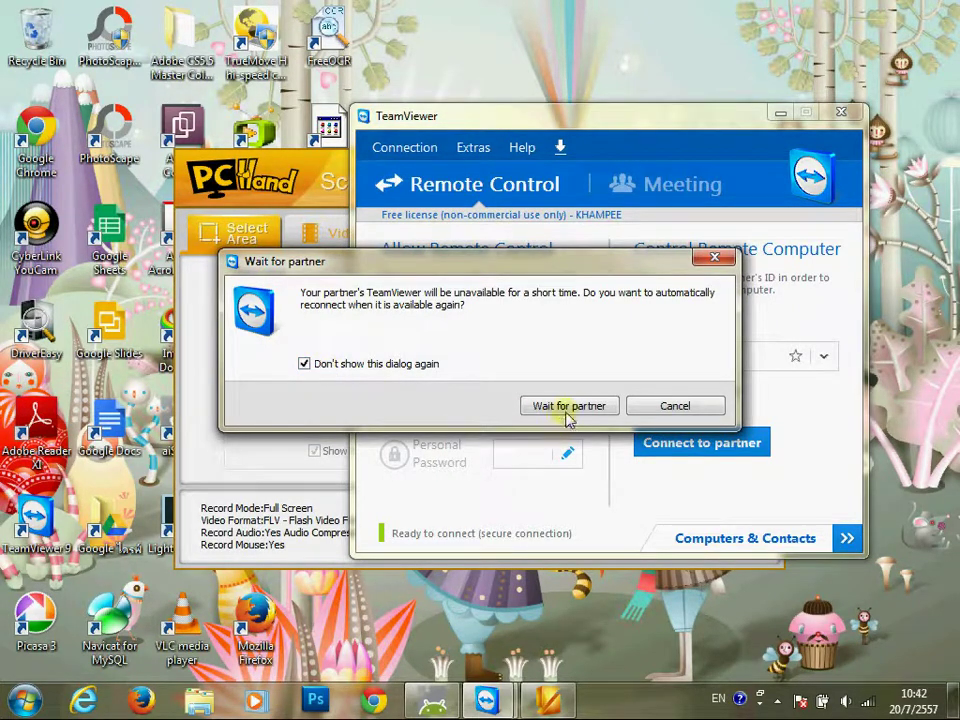
left_click(565, 408)
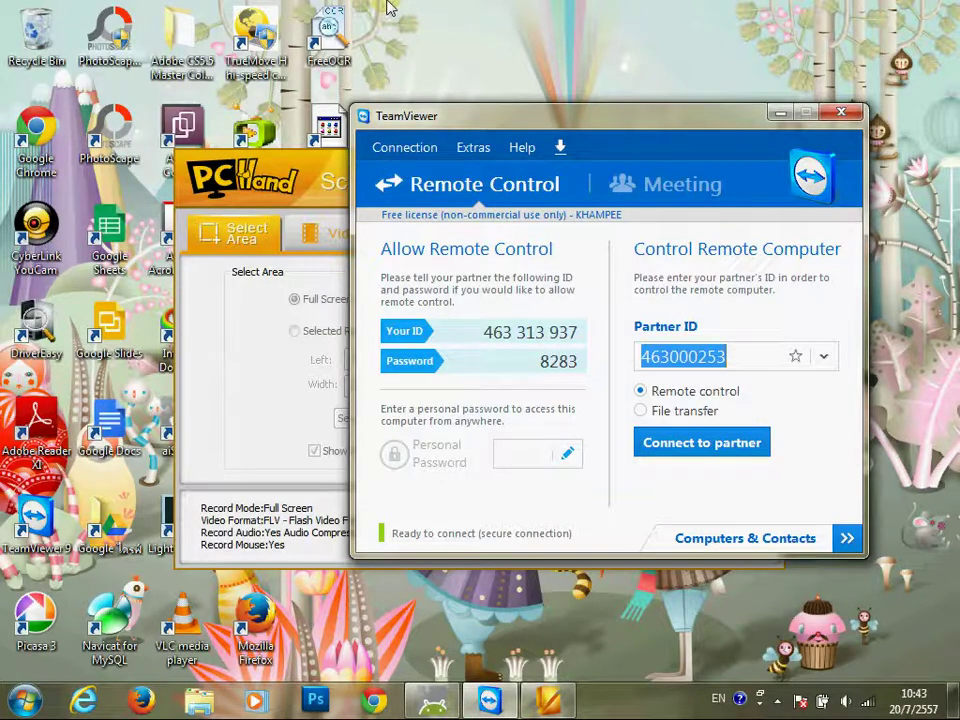
- Try to reconnect to the partner computer in Remote control mode
mouse_move(435, 365)
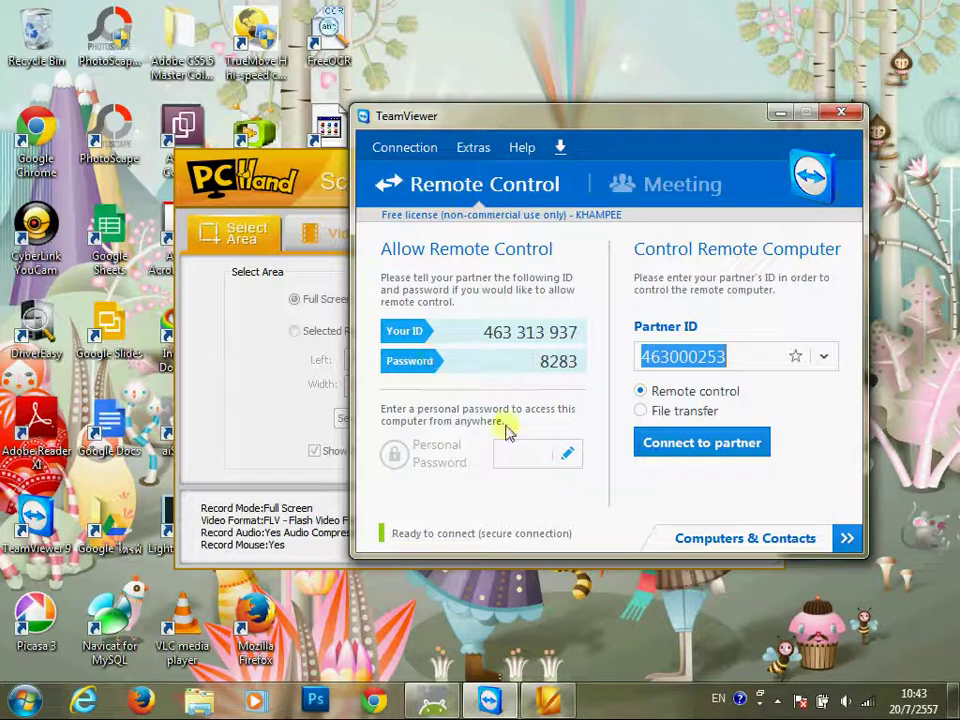
left_click(677, 443)
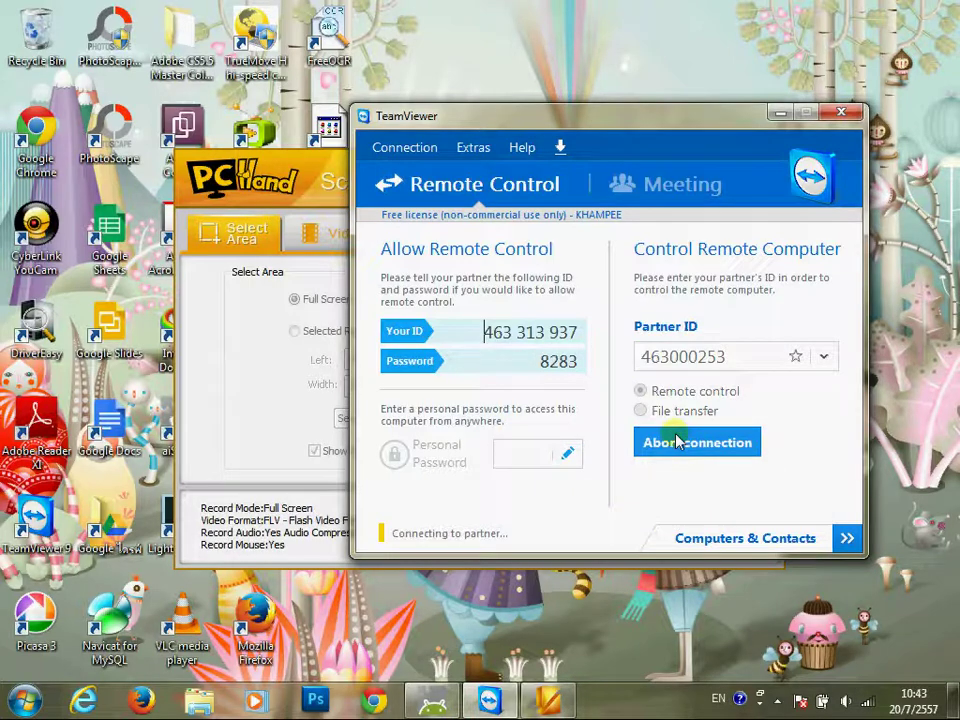
left_click(645, 394)
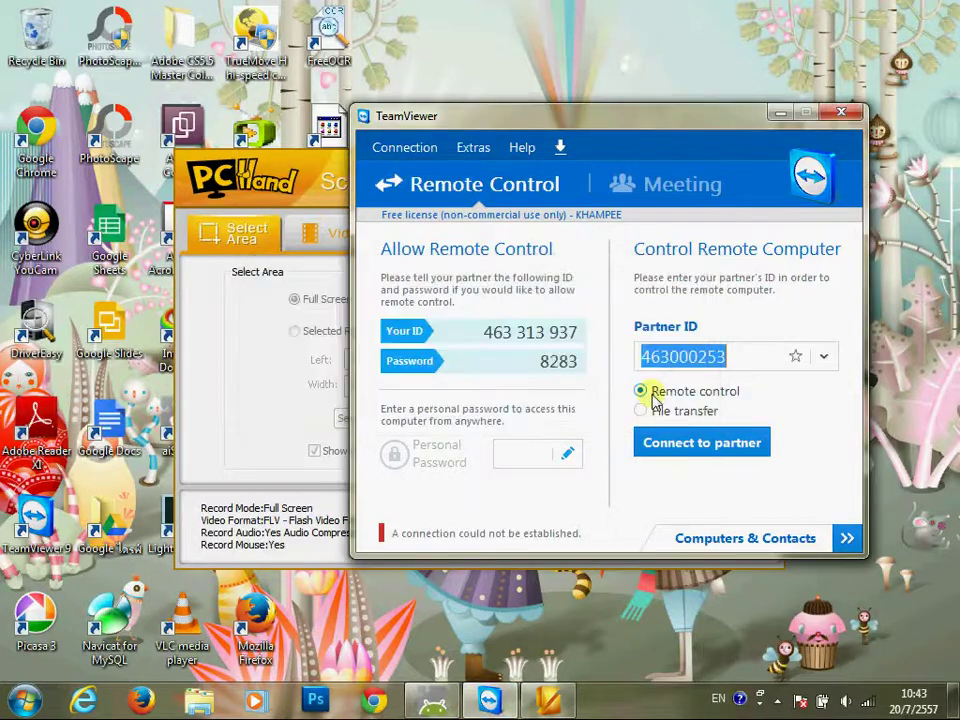